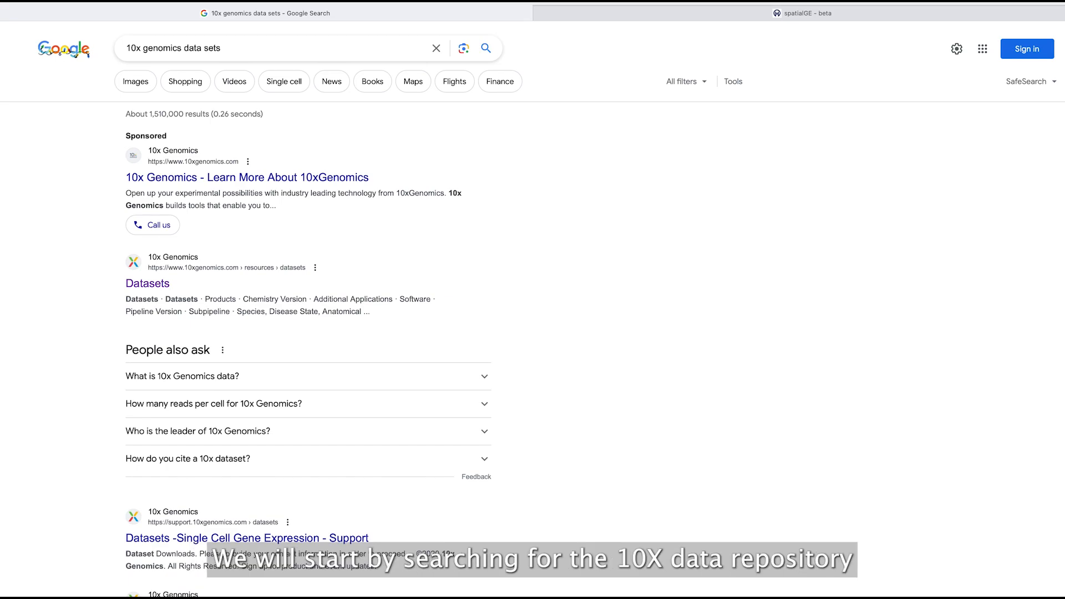
- Open 10x Genomics Datasets and search the catalogue for 'invasive ductal cancer breast visium'
left_click(148, 284)
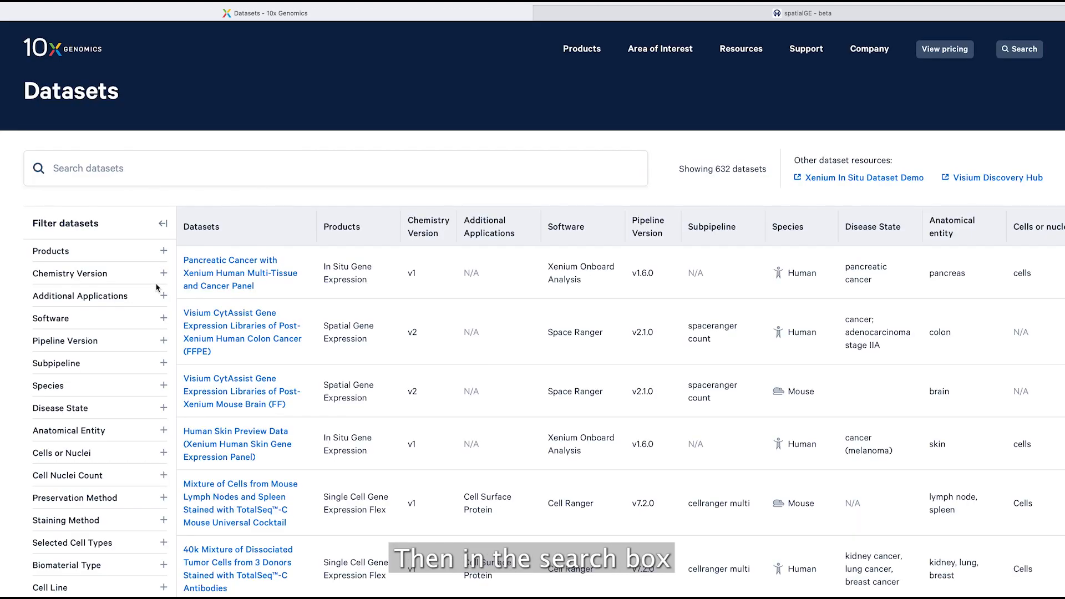
left_click(234, 168)
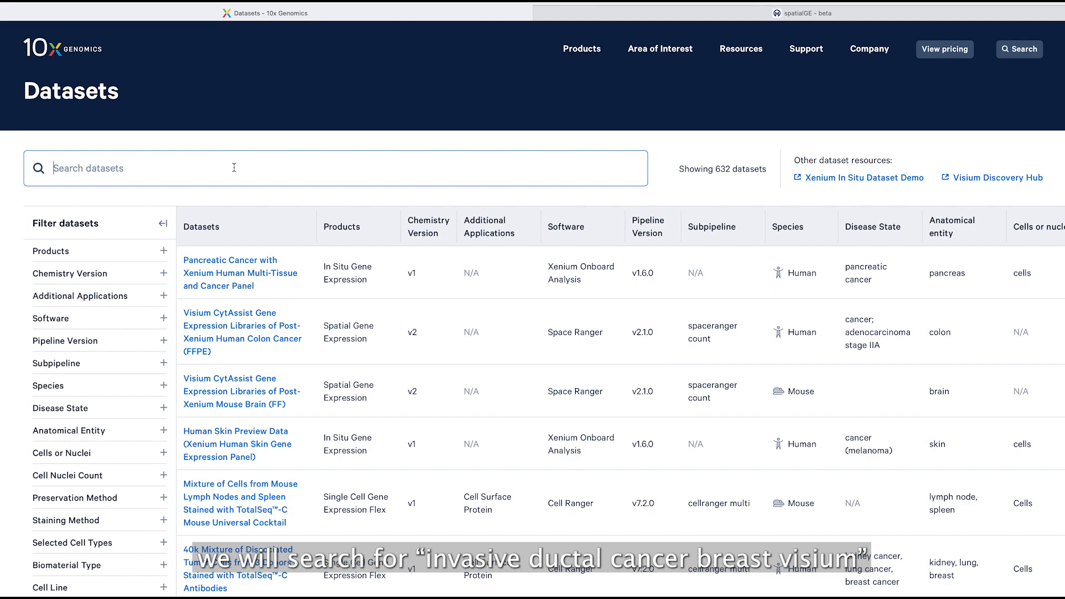
type("invasive duct")
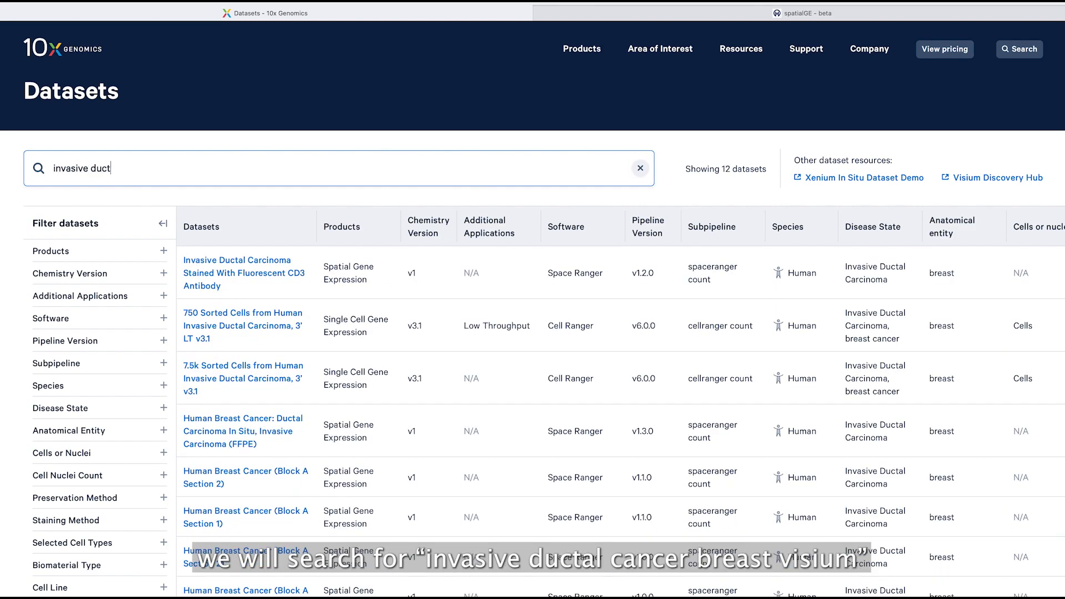
type("al cancer breast visium")
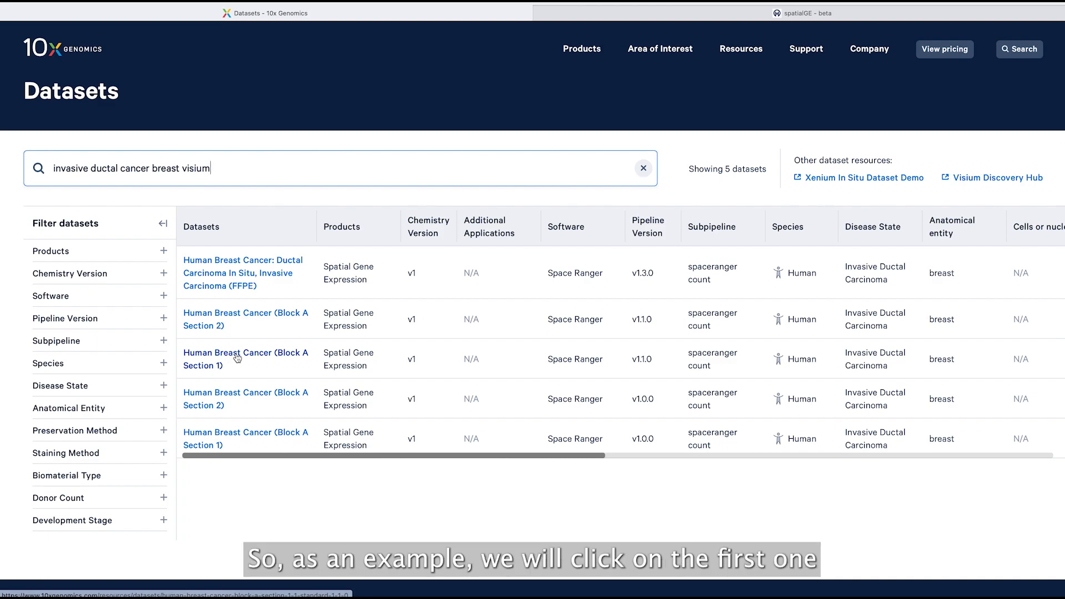
- Open the Human Breast Cancer FFPE dataset page and scroll down to its download file tables
left_click(242, 267)
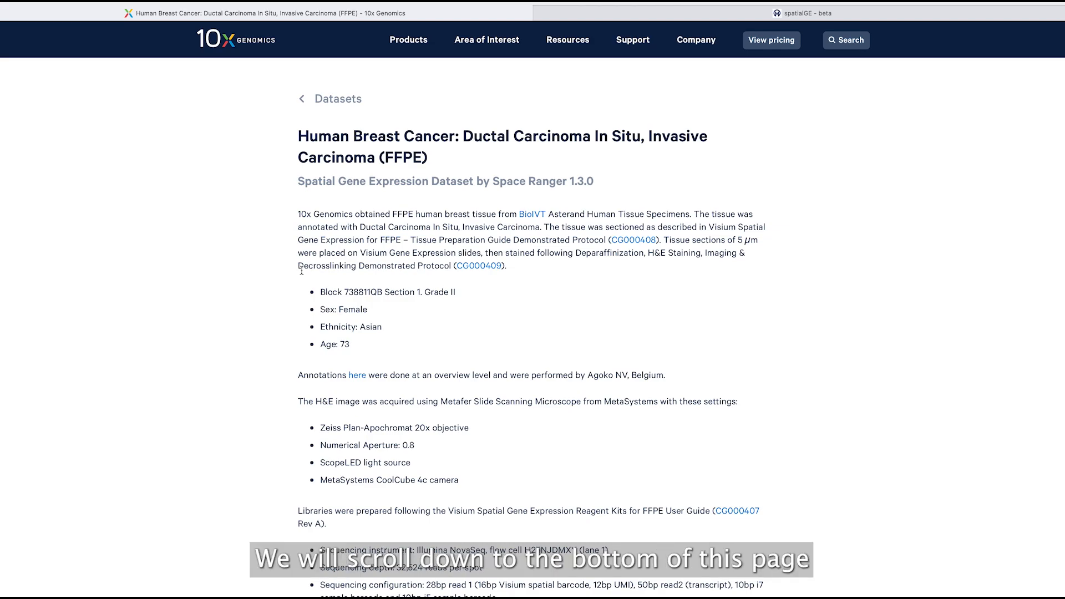
scroll(366, 300, "down", 10)
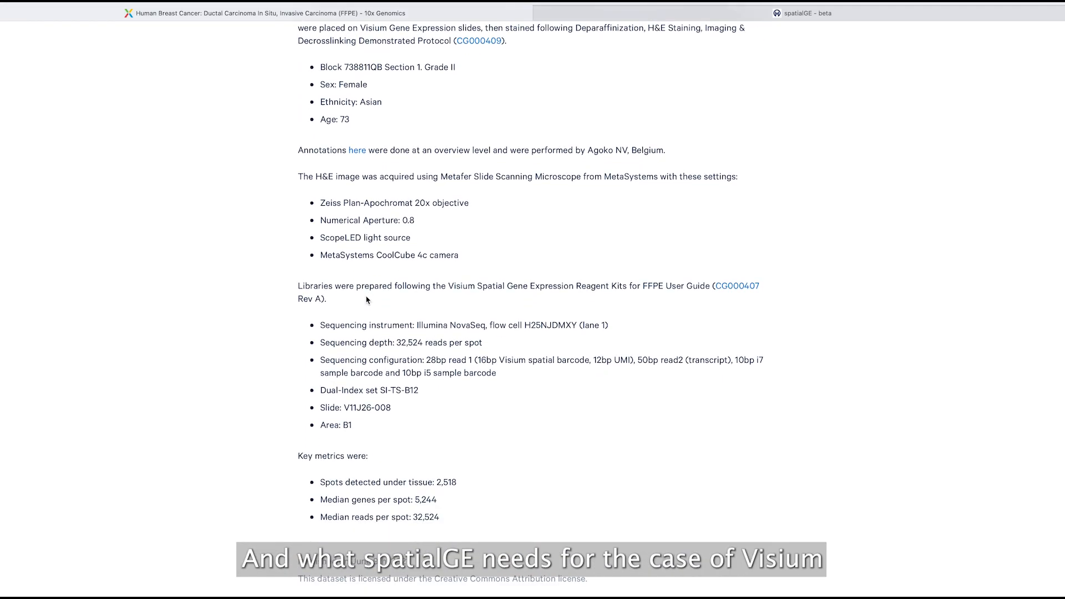
scroll(366, 300, "down", 8)
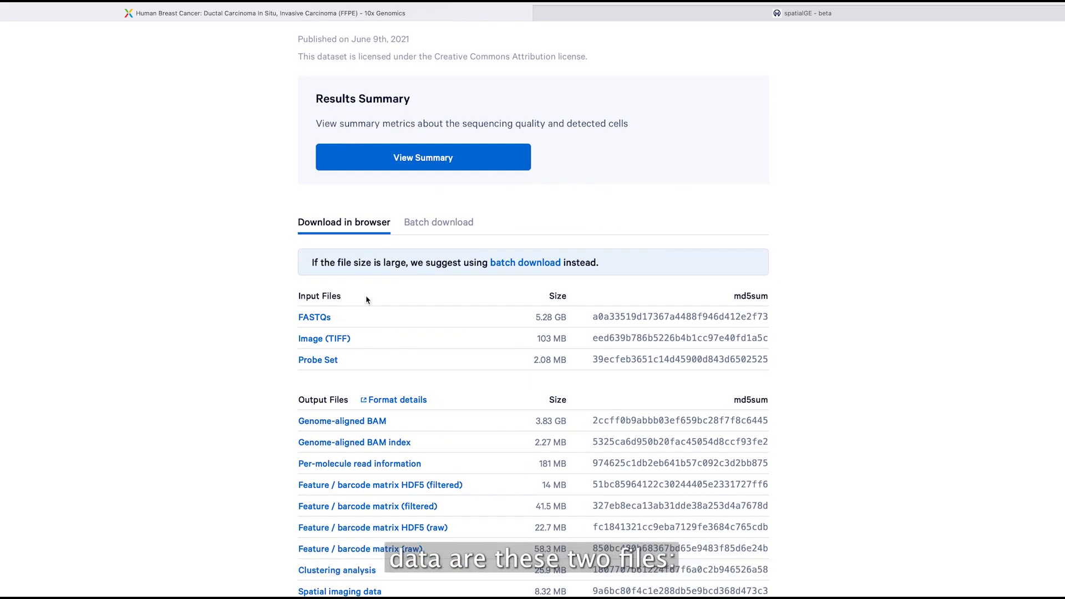
scroll(416, 353, "down", 4)
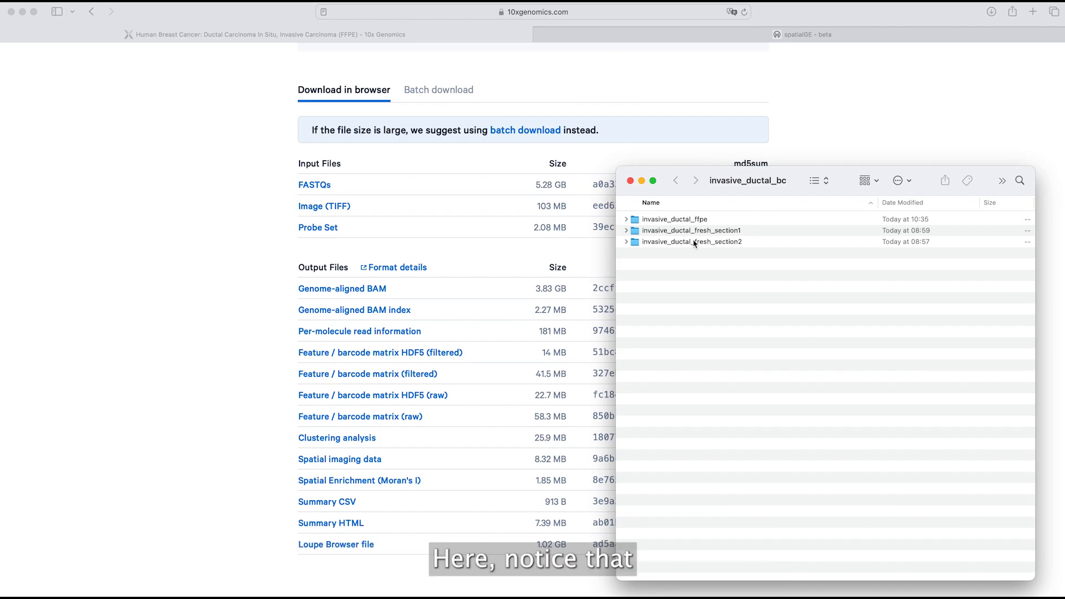
- Extract Visium_FFPE_Human_Breast_Cancer_spatial.tar into a spatial folder inside invasive_ductal_ffpe
left_click(626, 220)
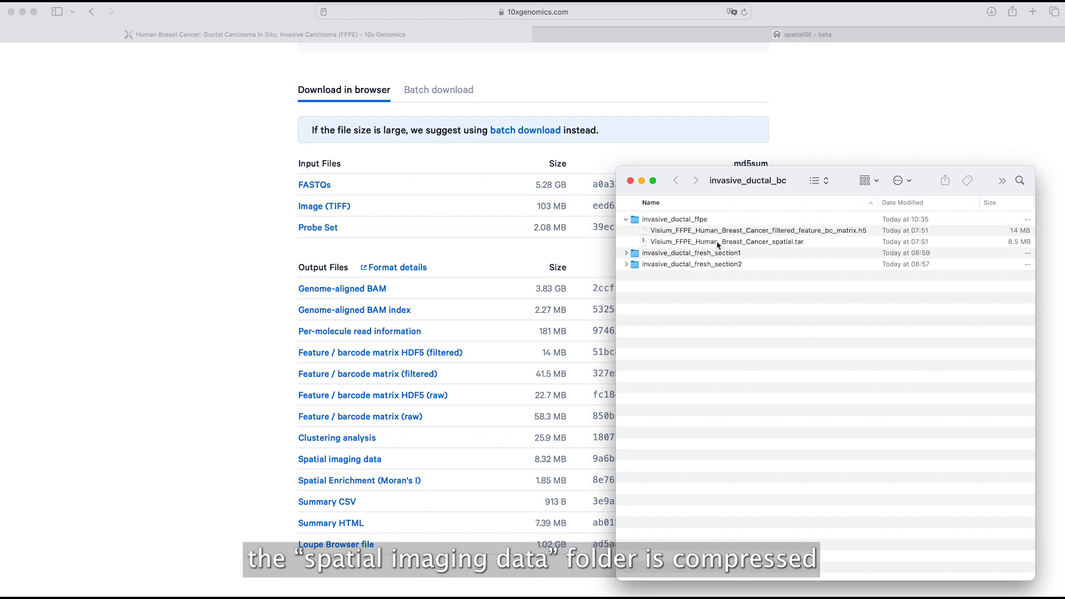
left_click(719, 242)
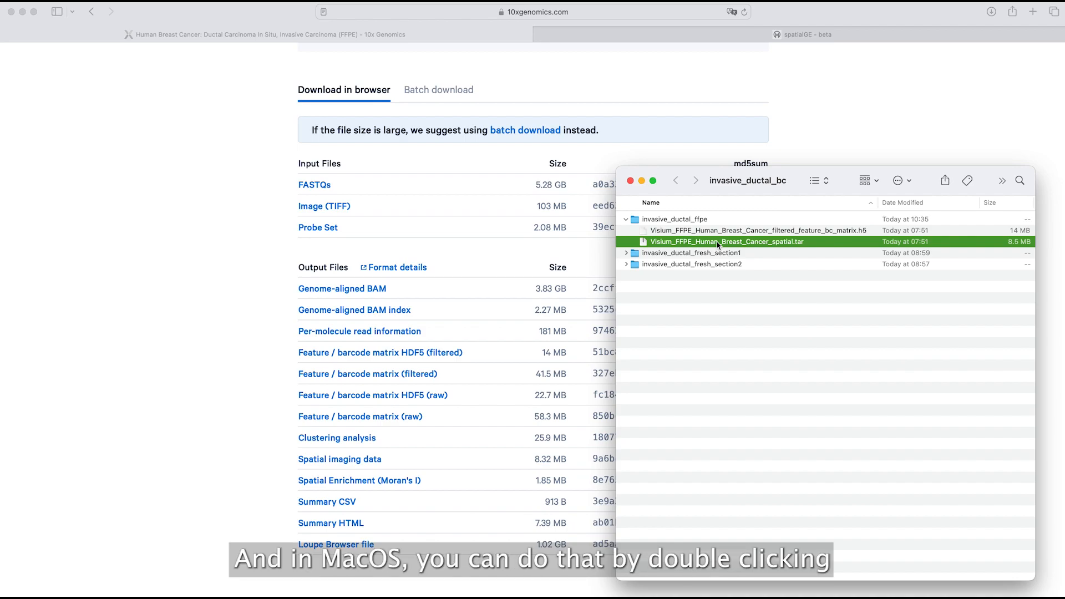
double_click(719, 242)
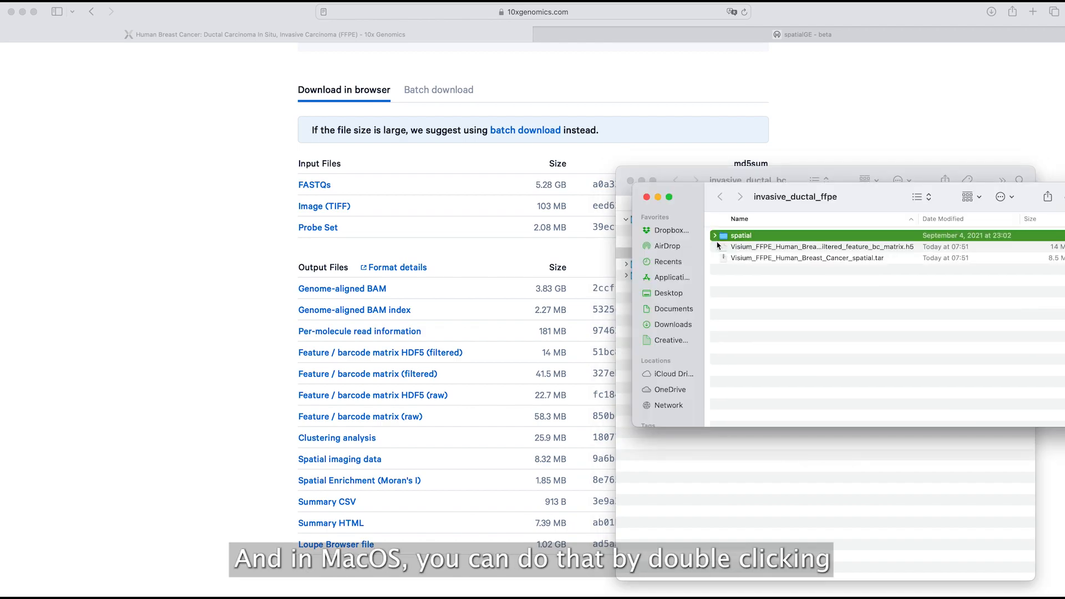
left_click(646, 197)
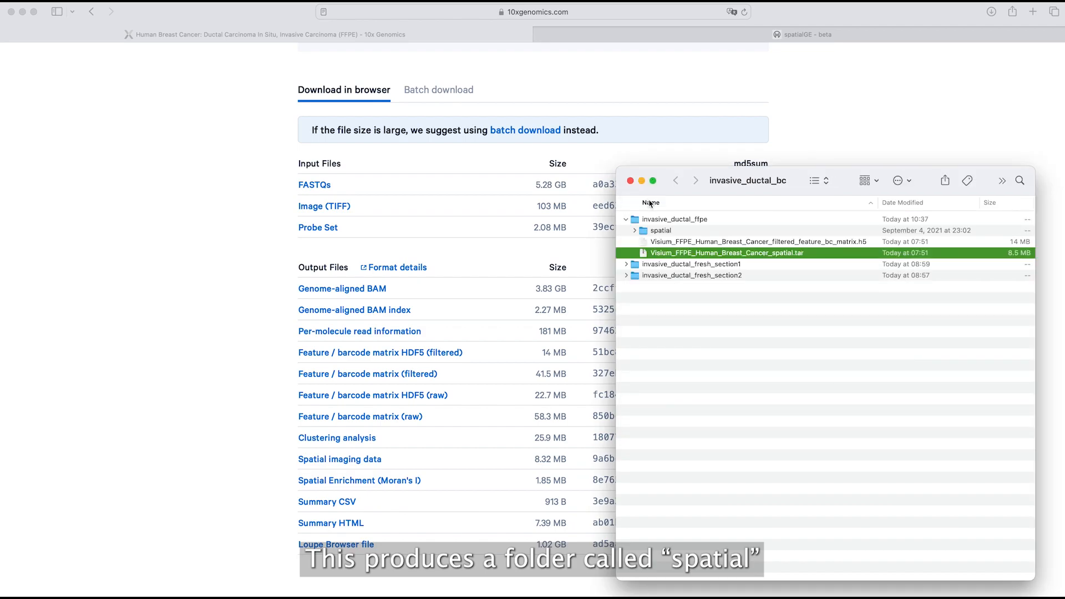
left_click(635, 231)
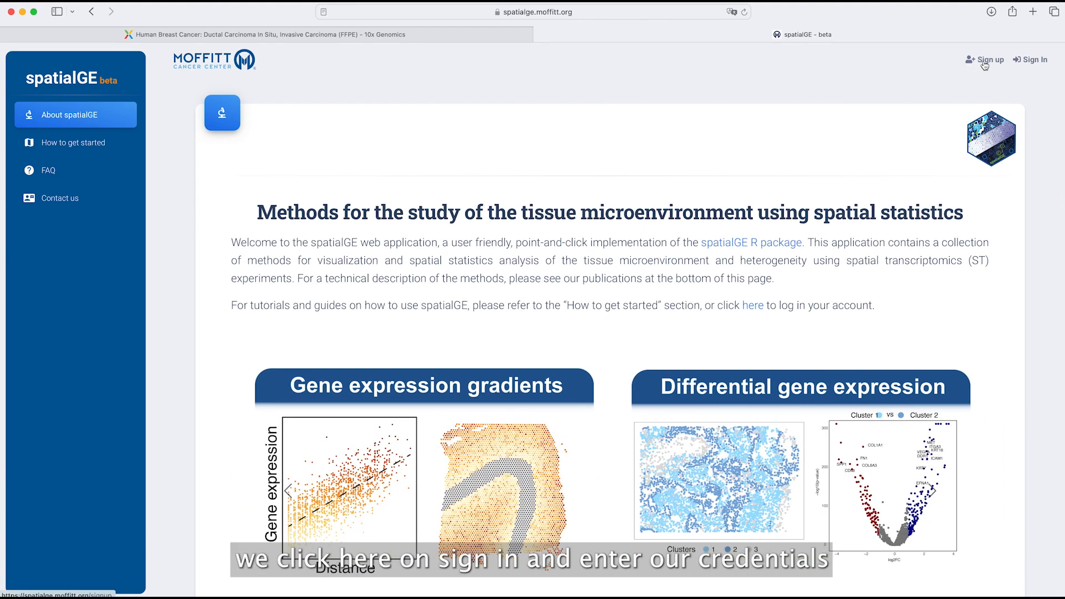
- Sign in to spatialGE with the account email and password
left_click(1035, 64)
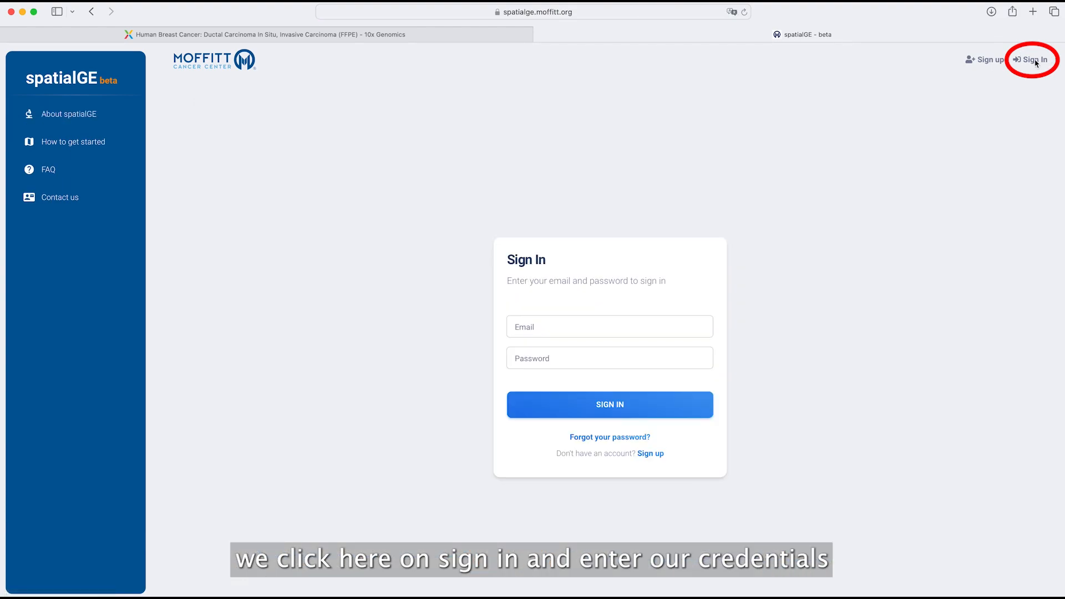
left_click(586, 329)
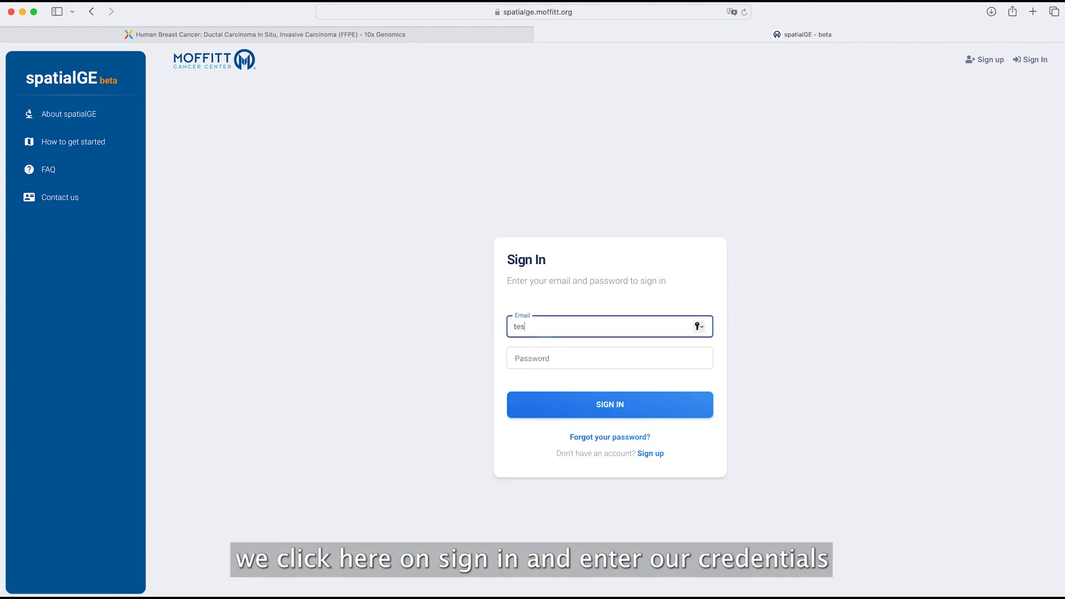
key("Tab")
type("•••••••••••")
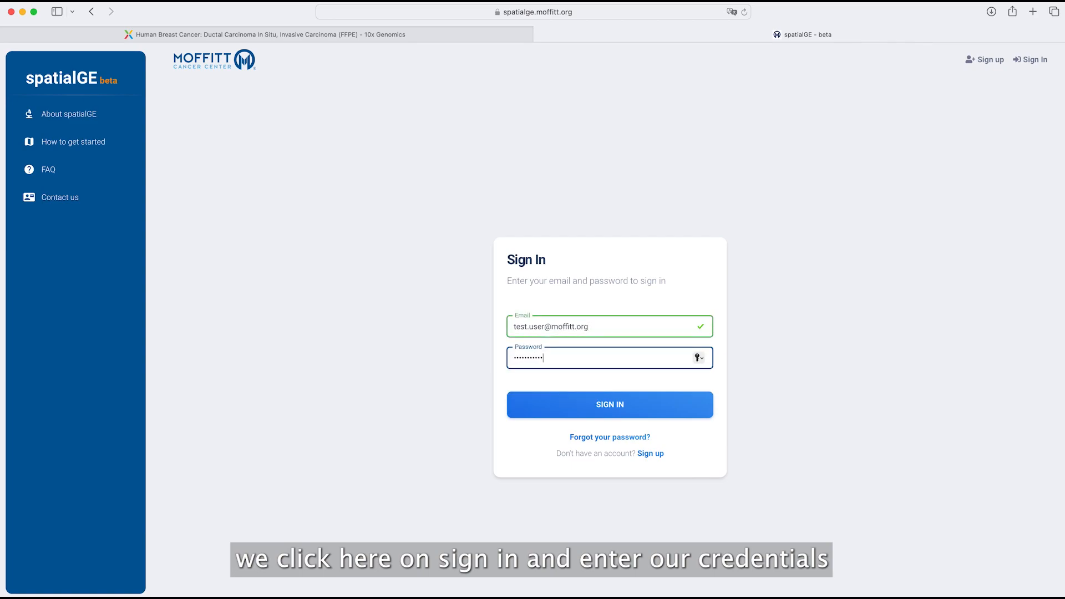
left_click(601, 397)
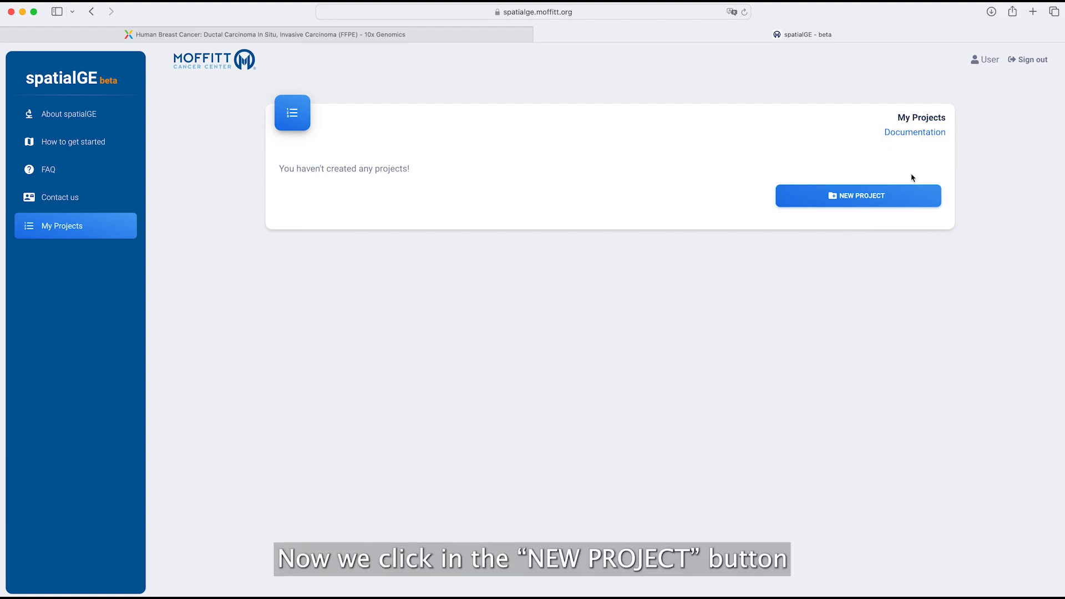
- Create a Visium project named invasive_breast_cancer with description 'A Visium data set'
left_click(868, 194)
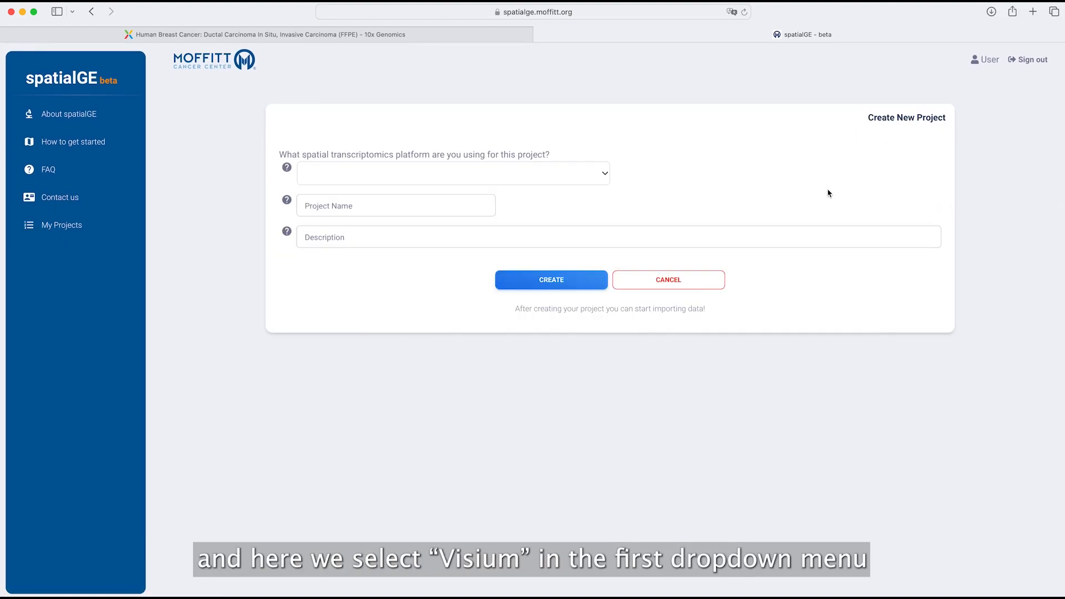
left_click(588, 174)
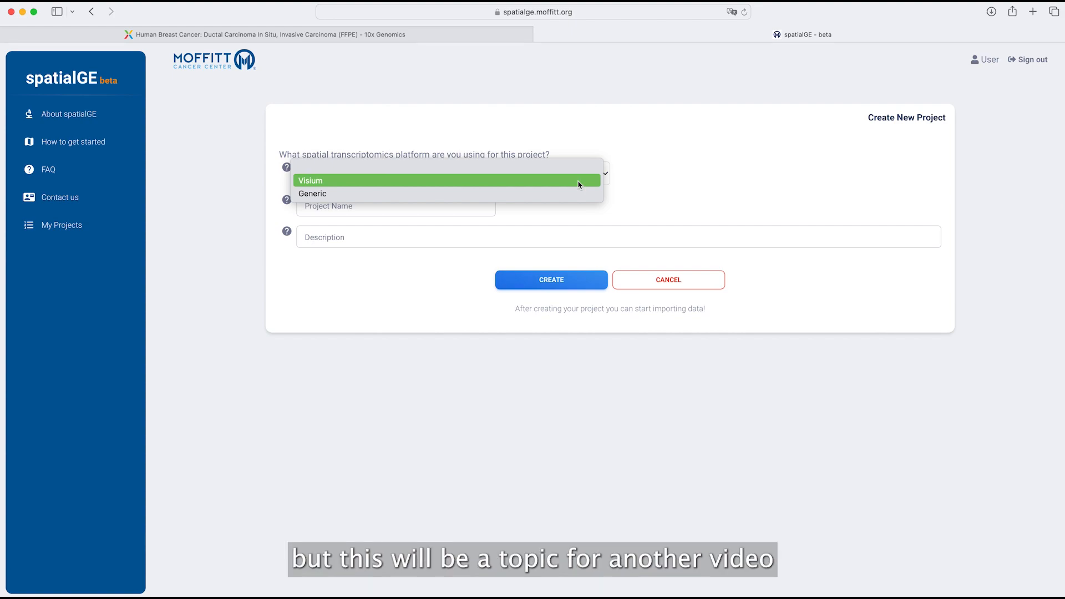
left_click(578, 183)
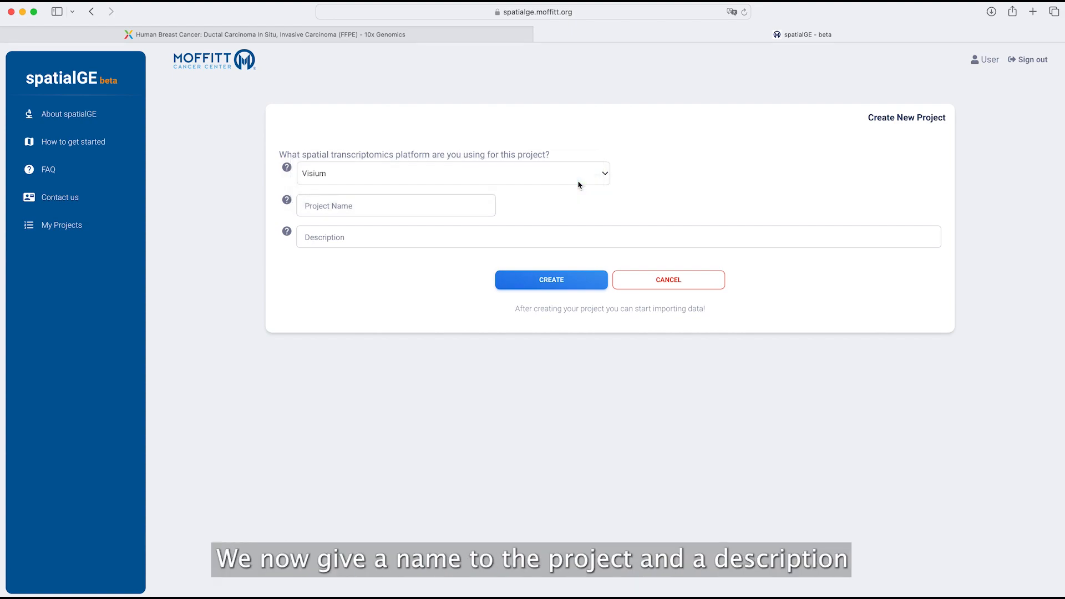
left_click(487, 203)
type("invasive_")
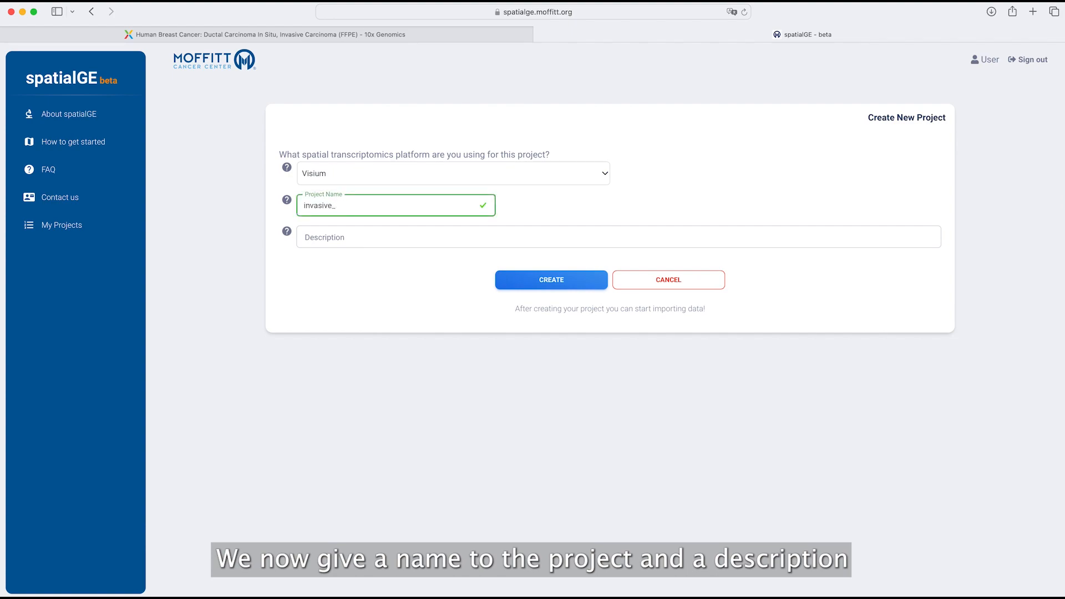
type("breast_cancer")
left_click(423, 235)
type("A Visium ")
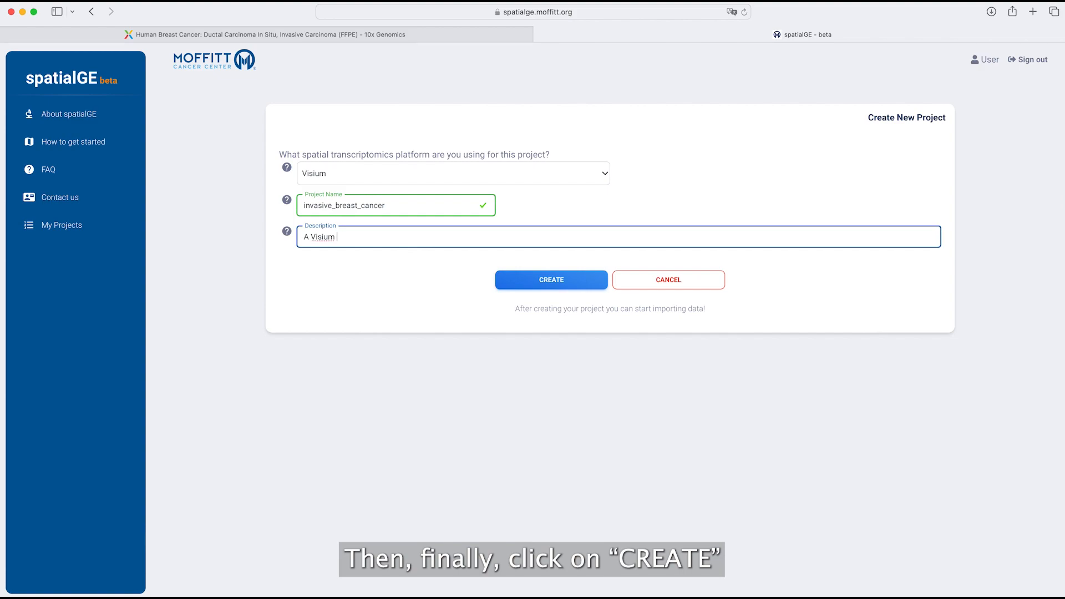
type("data set")
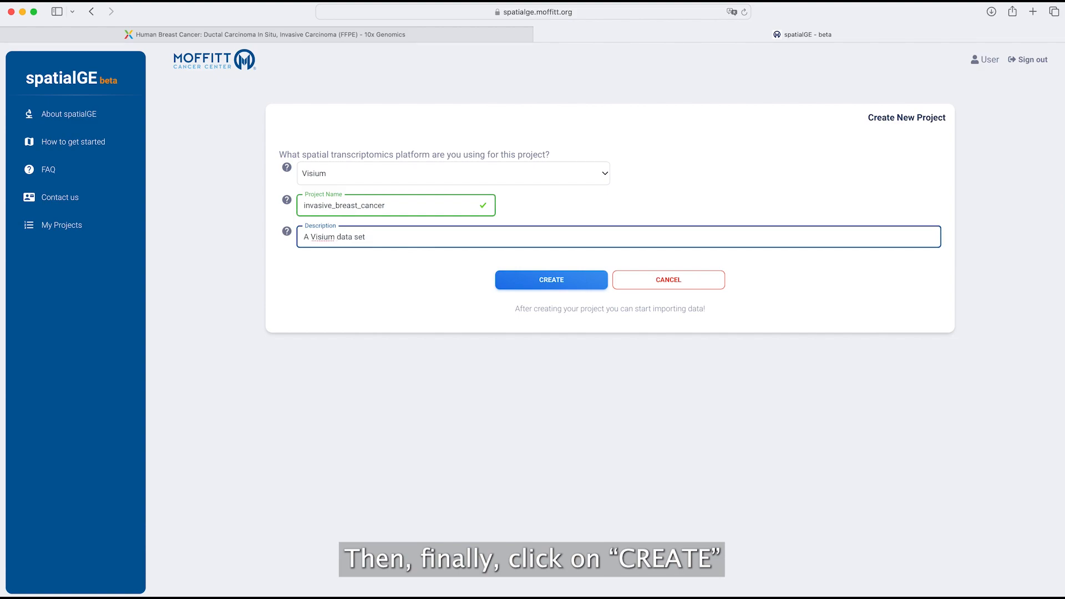
left_click(531, 284)
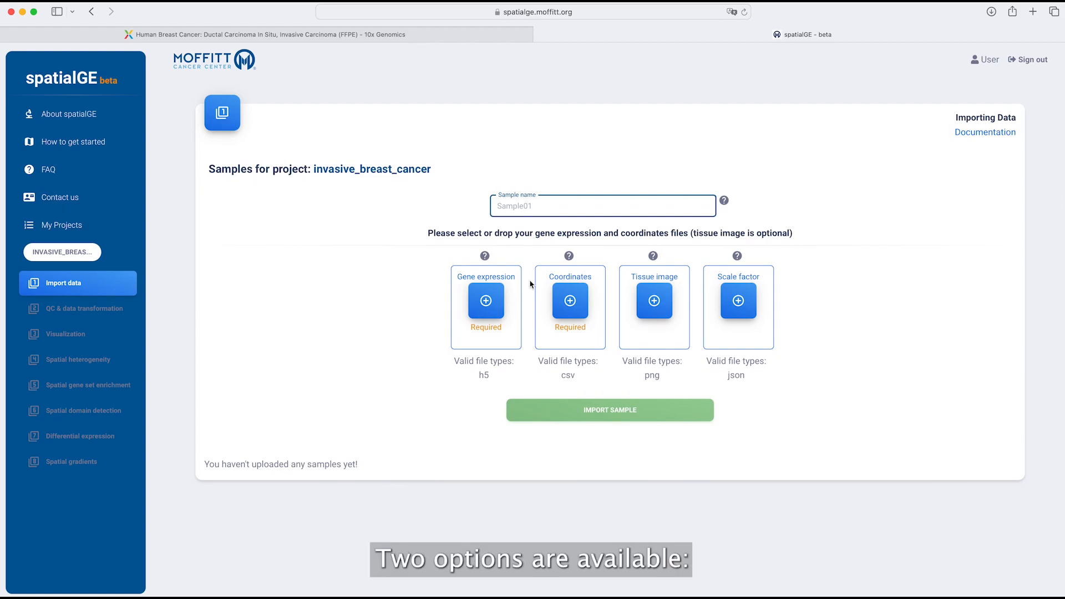
- Drag the filtered feature .h5 and tissue_positions_list.csv into the Gene expression and Coordinates boxes
left_click(498, 300)
left_click(393, 270)
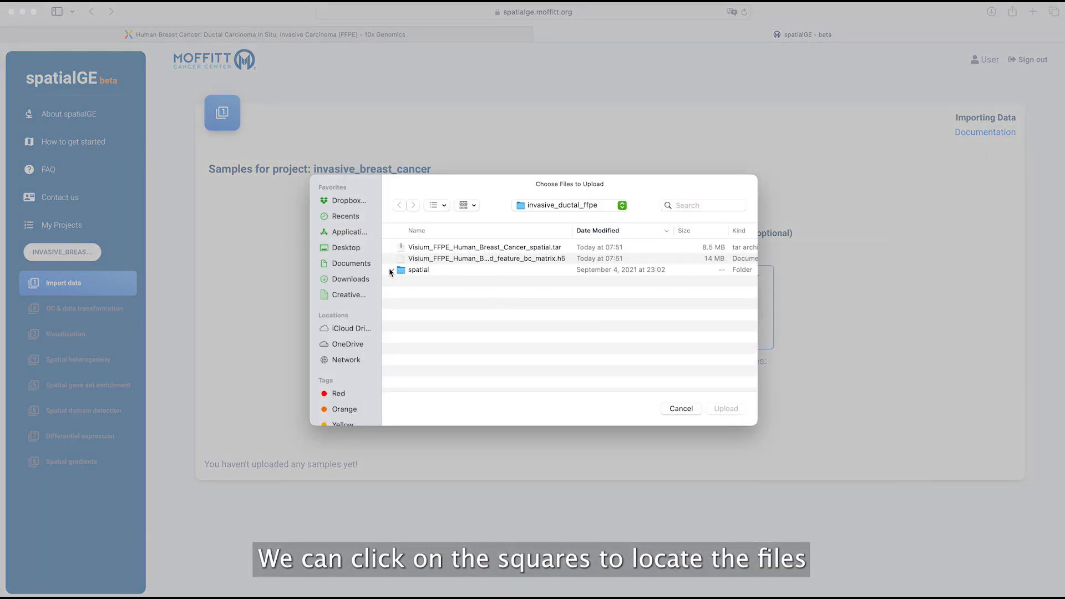
left_click(681, 409)
key("super+Tab")
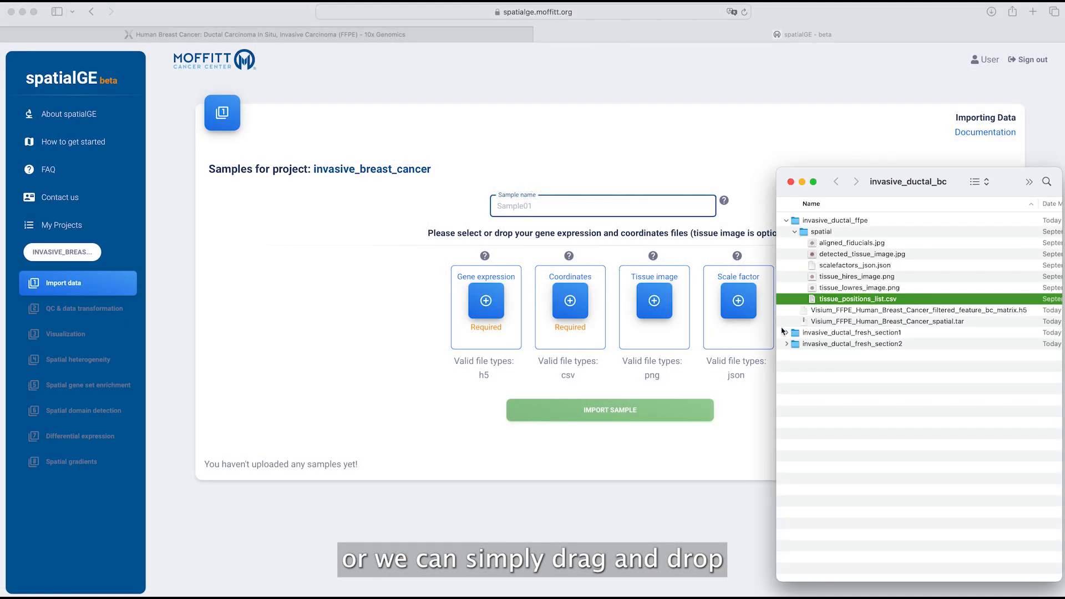
left_click(891, 310)
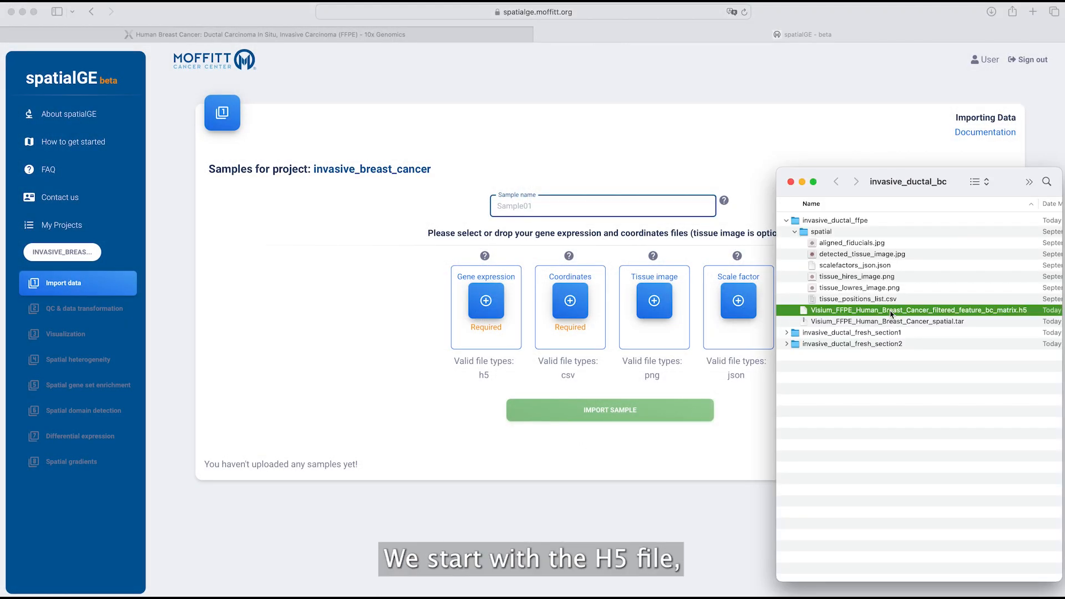
left_click_drag(803, 310, 484, 316)
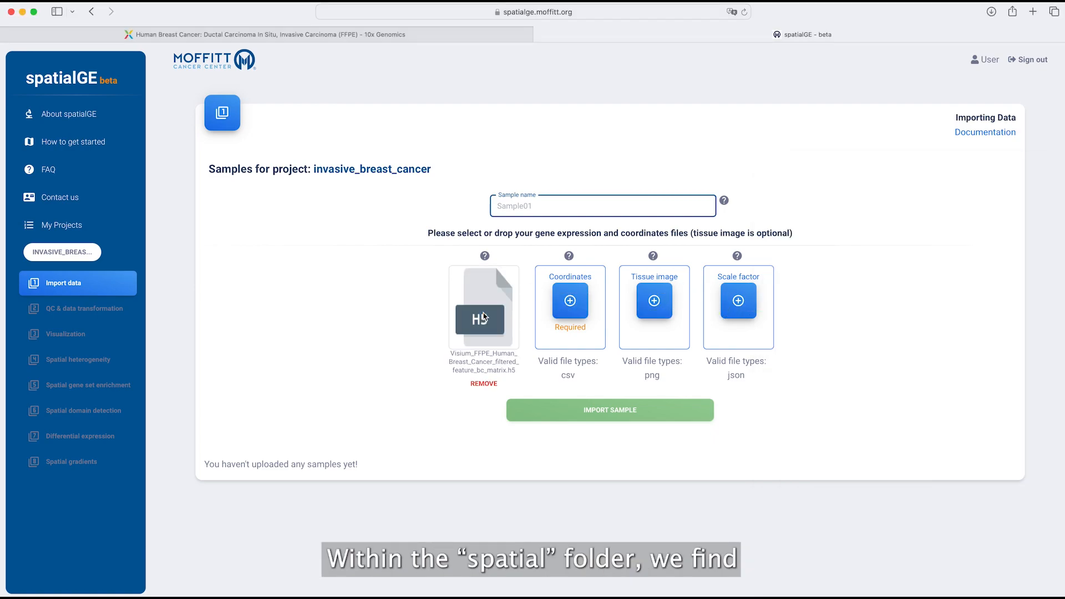
key("super+Tab")
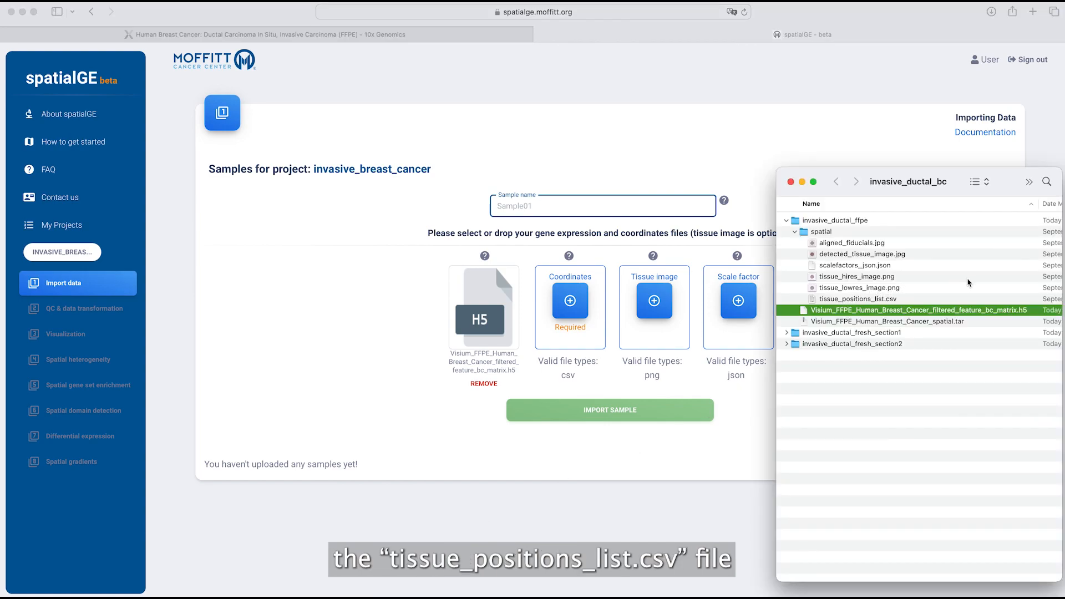
left_click(835, 300)
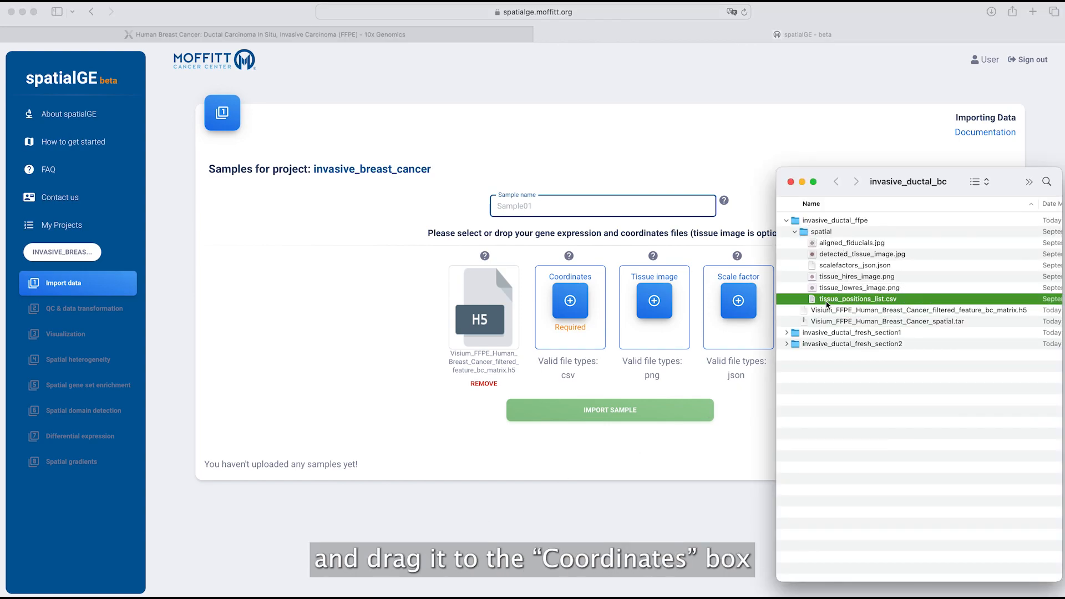
left_click_drag(814, 302, 572, 313)
- Drag tissue_hires_image.png and scalefactors_json.json into the Tissue image and Scale factor boxes
key("super+Tab")
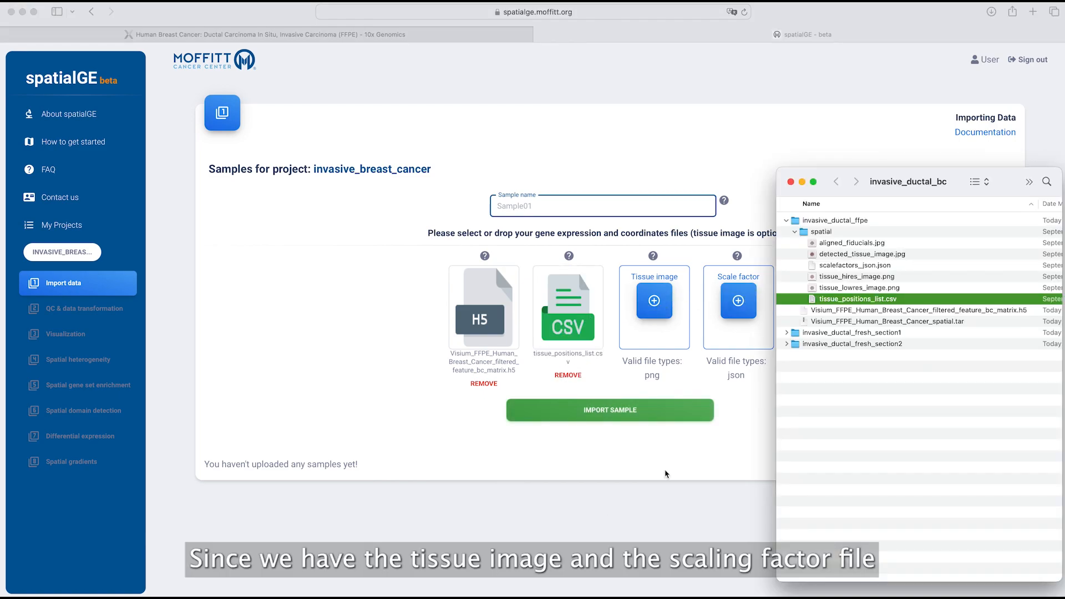
scroll(853, 276, "right", 1)
left_click(842, 277)
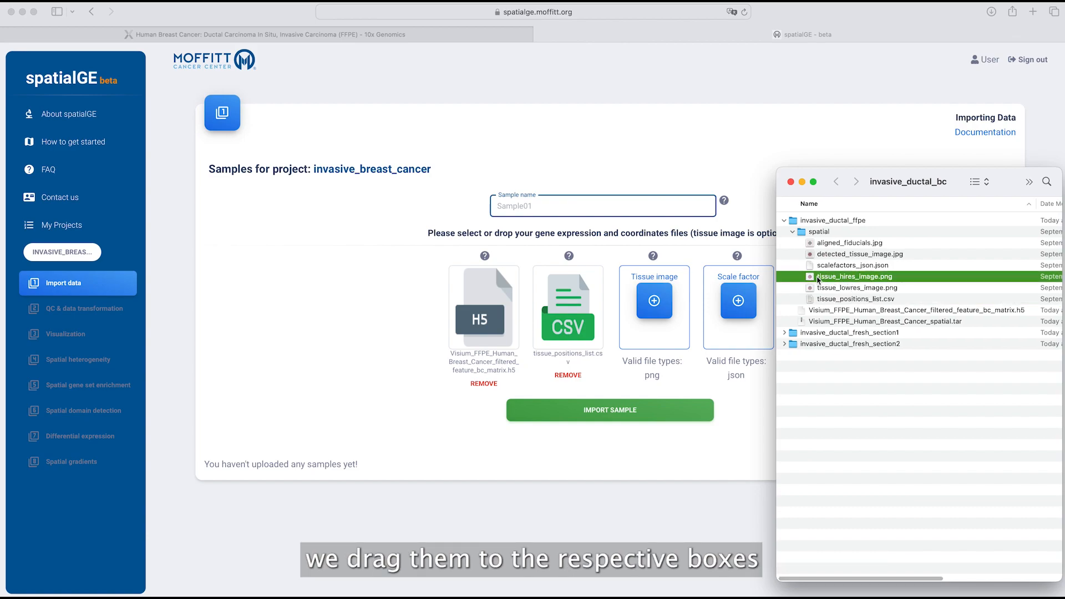
left_click_drag(832, 282, 661, 308)
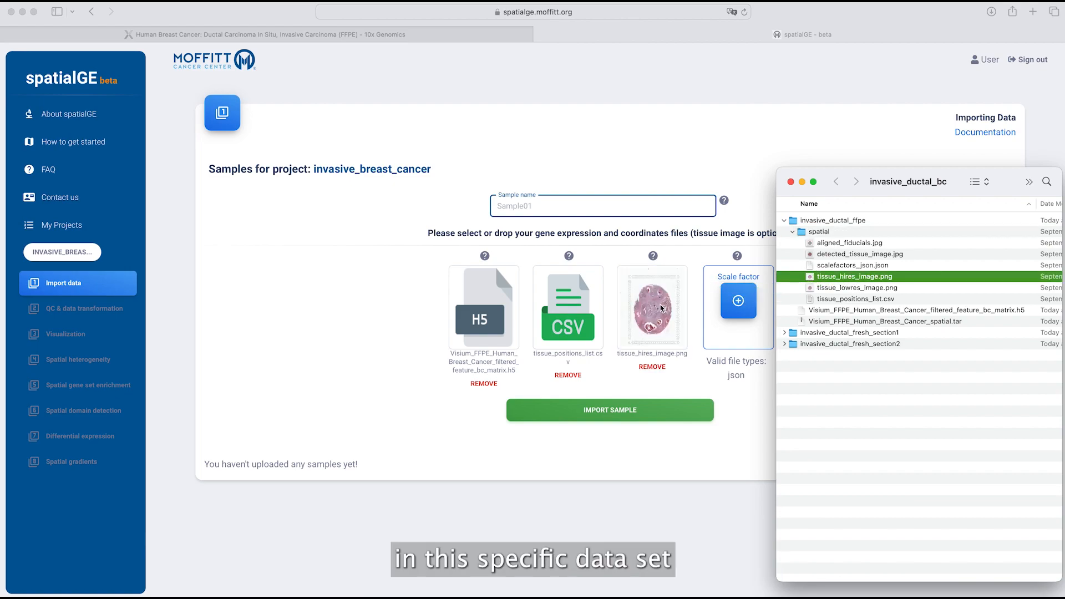
left_click(831, 266)
left_click_drag(831, 266, 745, 306)
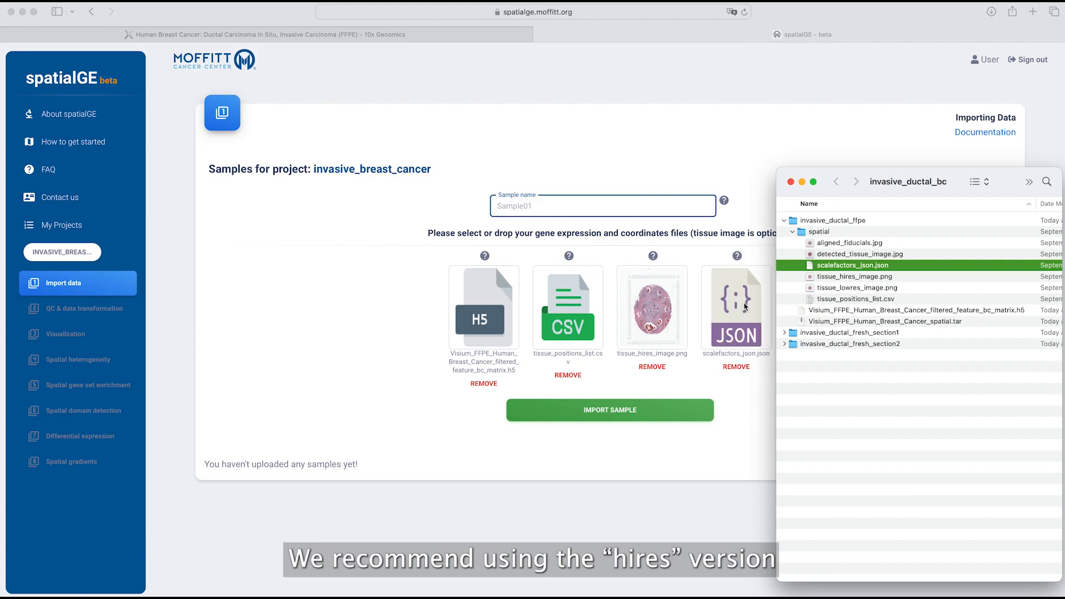
- Name the sample breast_cancer_ffpe and import it with its four files
left_click(527, 201)
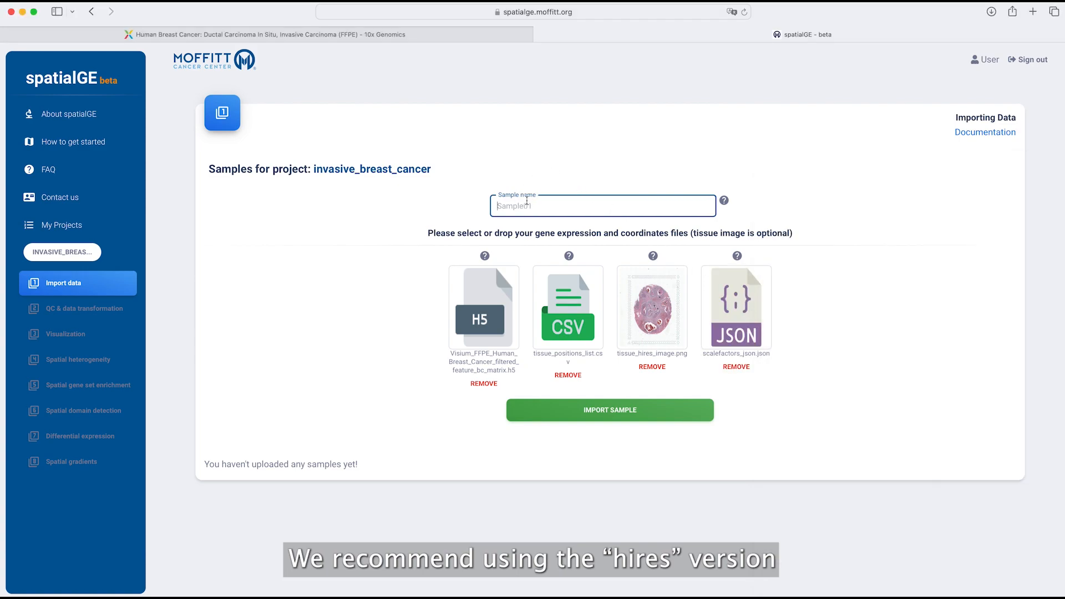
type("breast_cancer_ffpe")
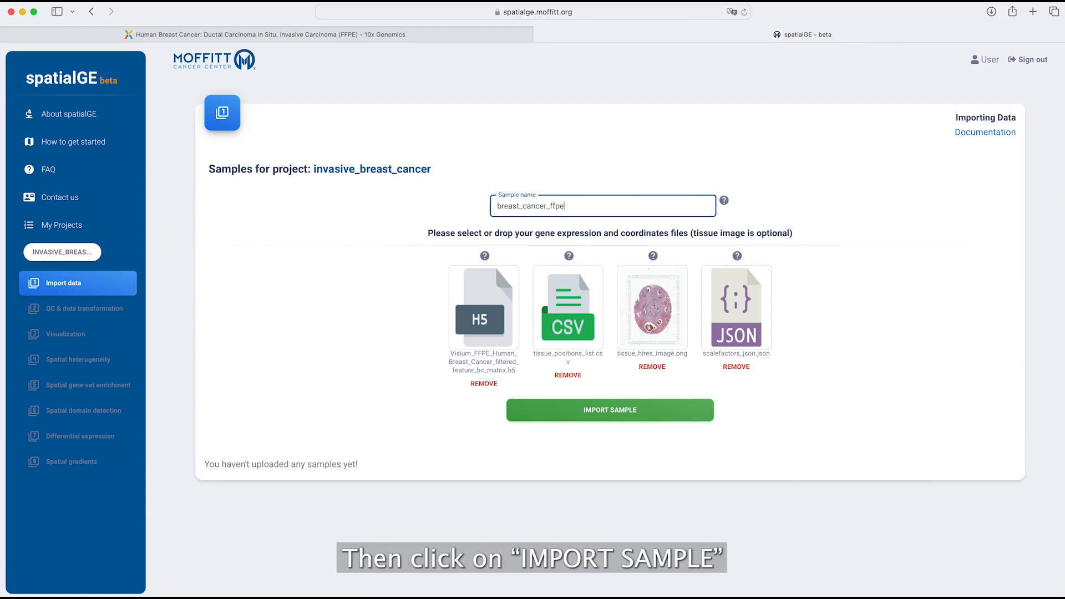
left_click(602, 413)
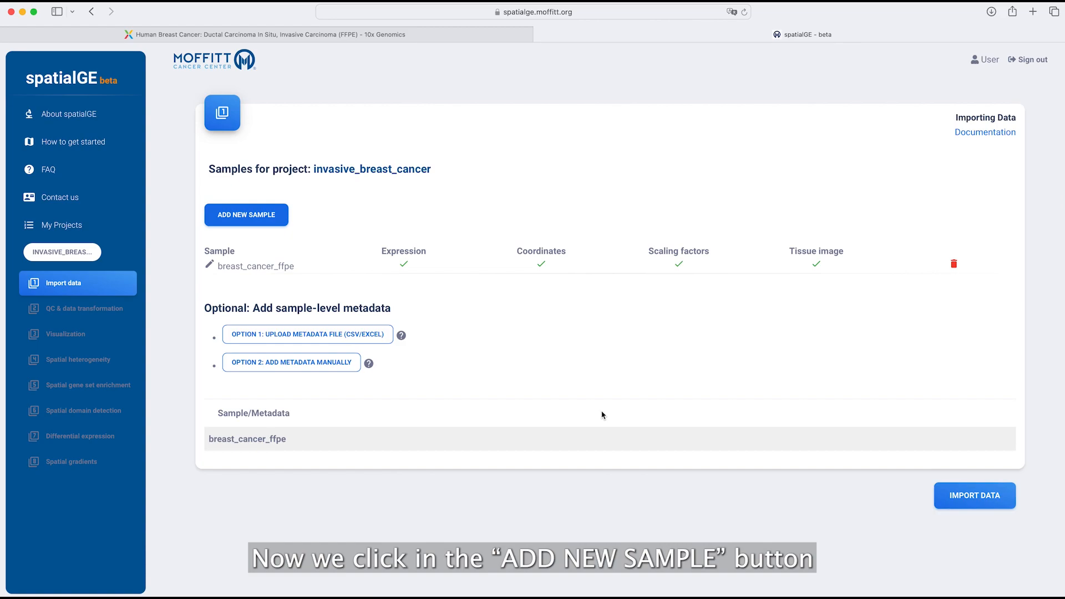
- Start adding another sample and highlight the word 'metadata' in the section heading
left_click(243, 219)
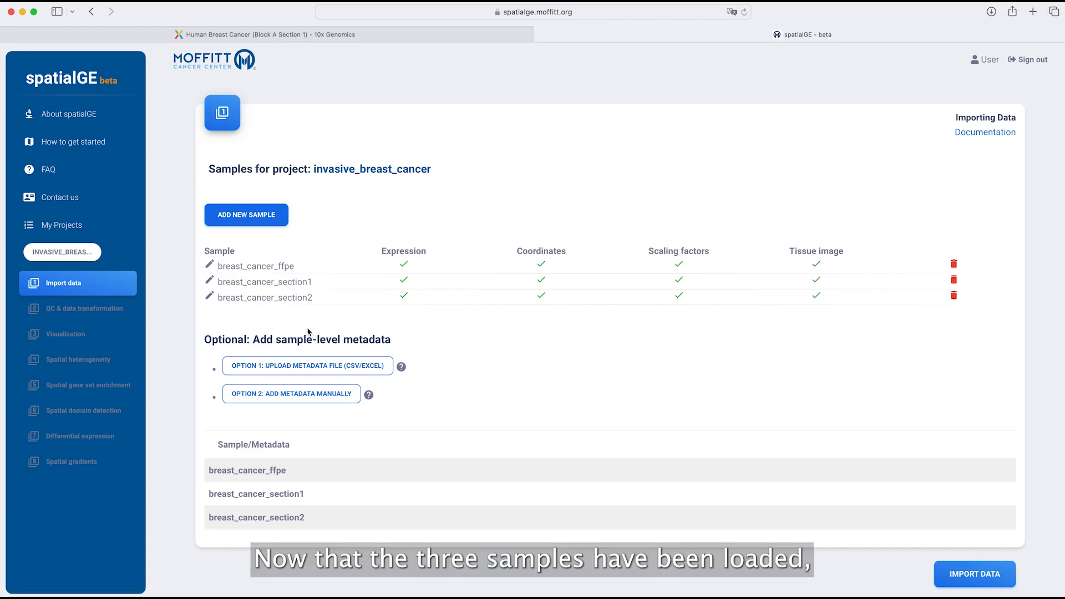
double_click(359, 340)
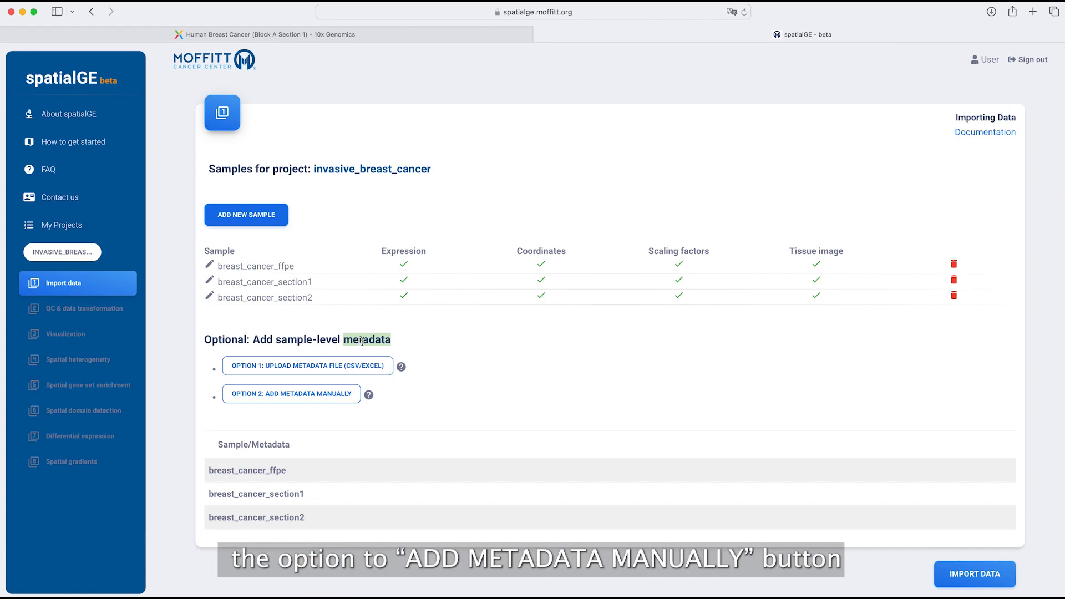
left_click(408, 393)
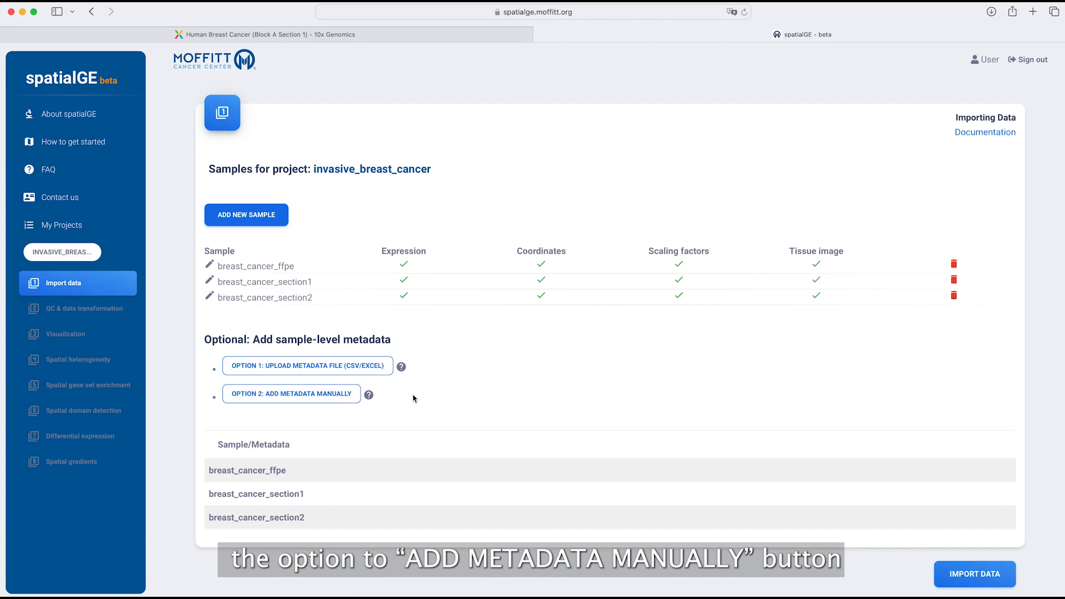
- Manually add a 'source' metadata column with values ffpe, frozen, frozen and mark metadata complete
left_click(309, 393)
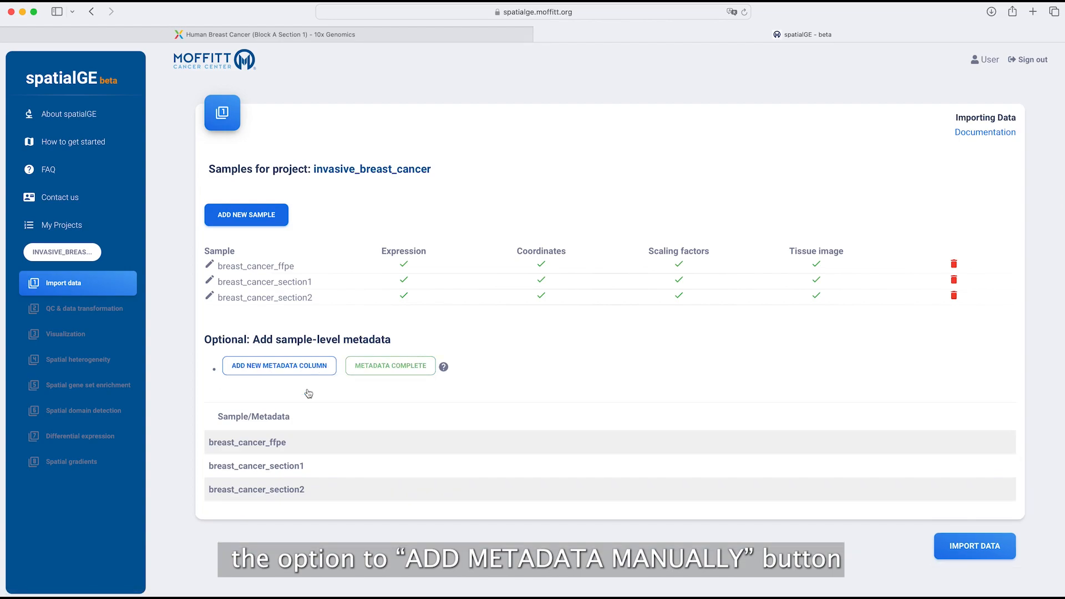
left_click(279, 366)
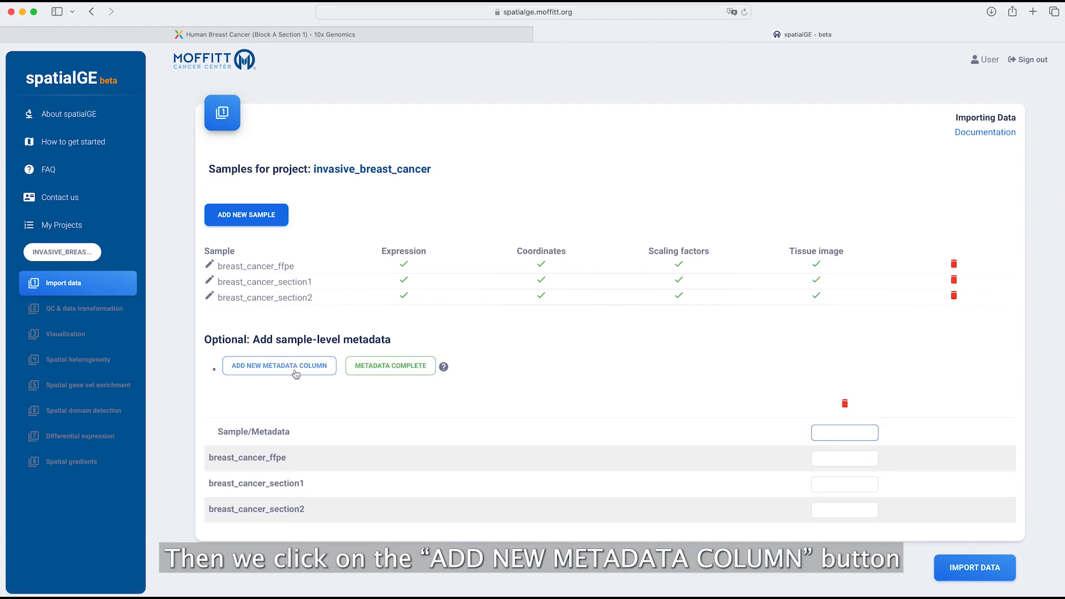
left_click(833, 432)
type("source")
key("Tab")
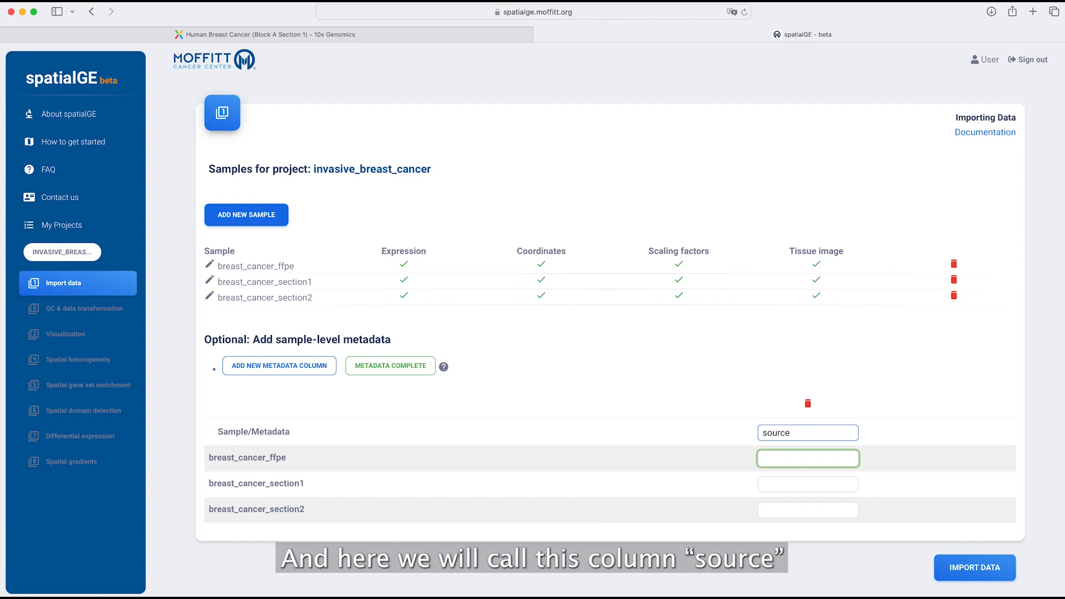
type("ffpe")
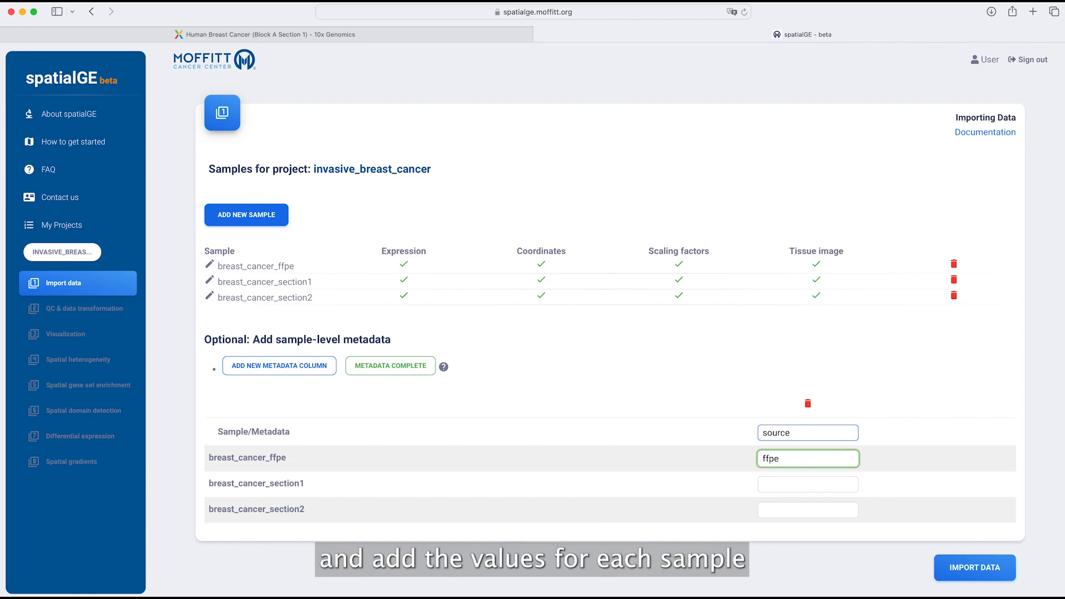
key("Tab")
type("fro")
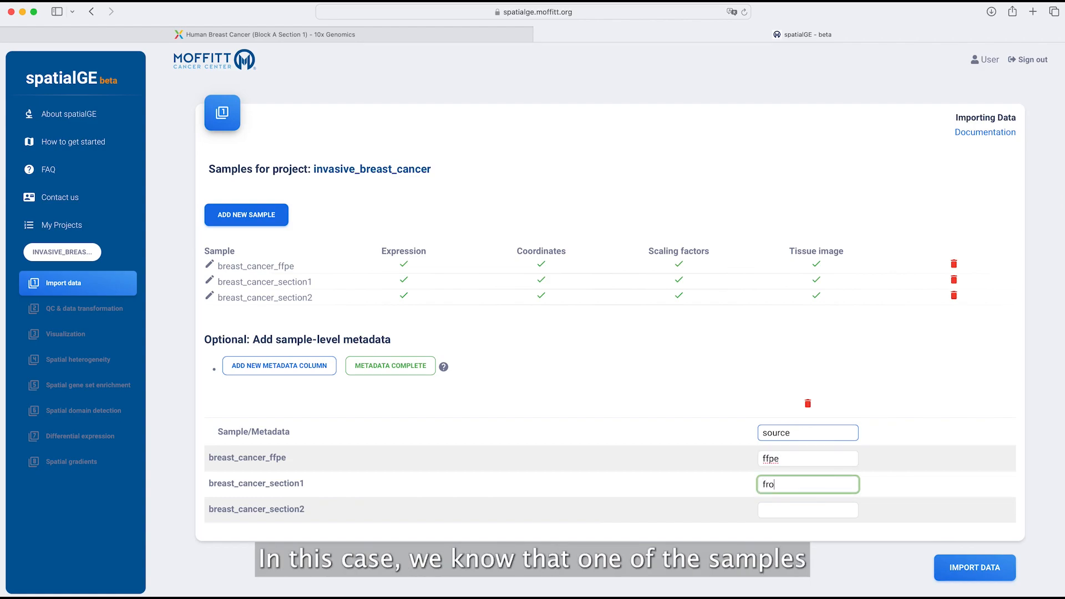
type("zen")
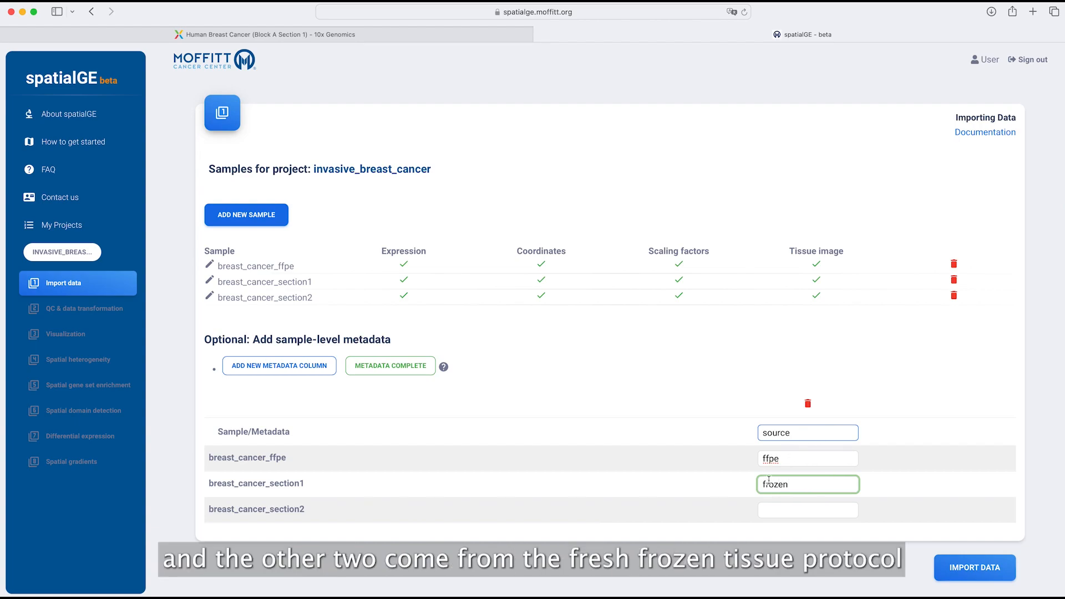
left_click(779, 509)
type("frozen")
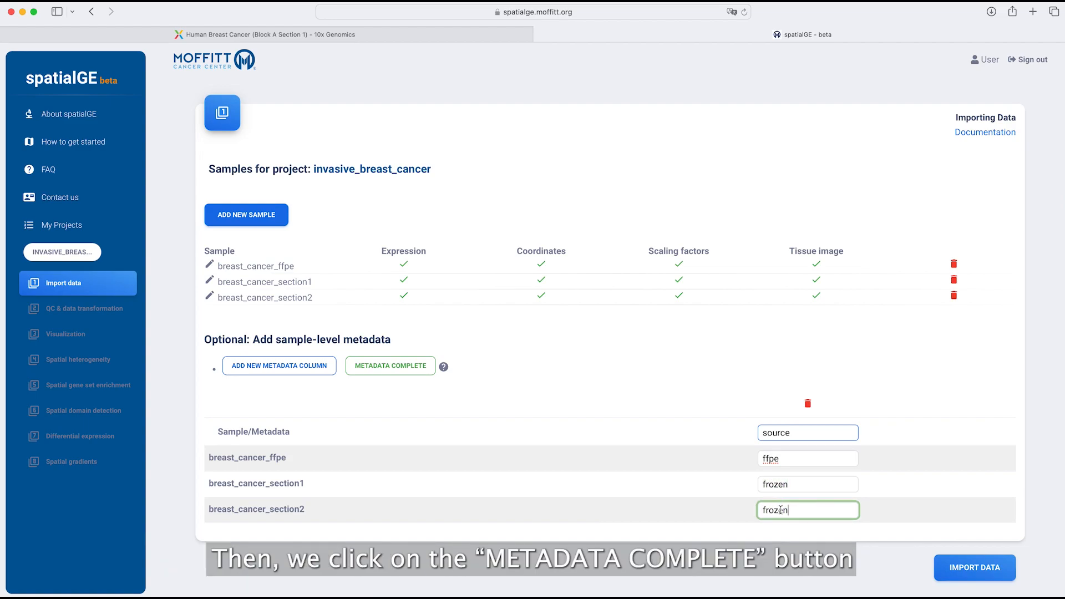
left_click(385, 370)
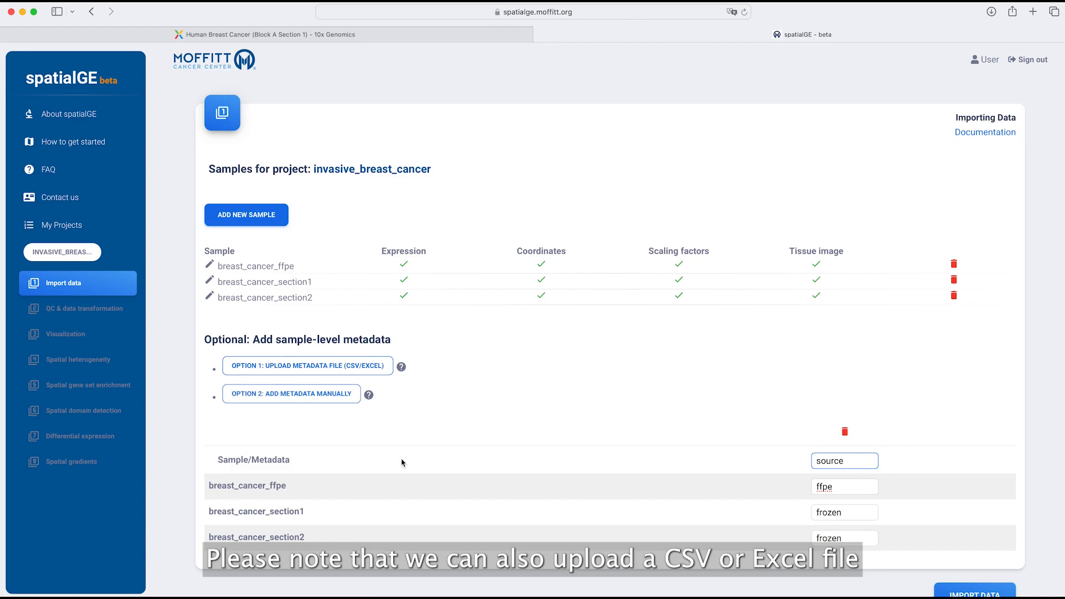
key("super+Tab")
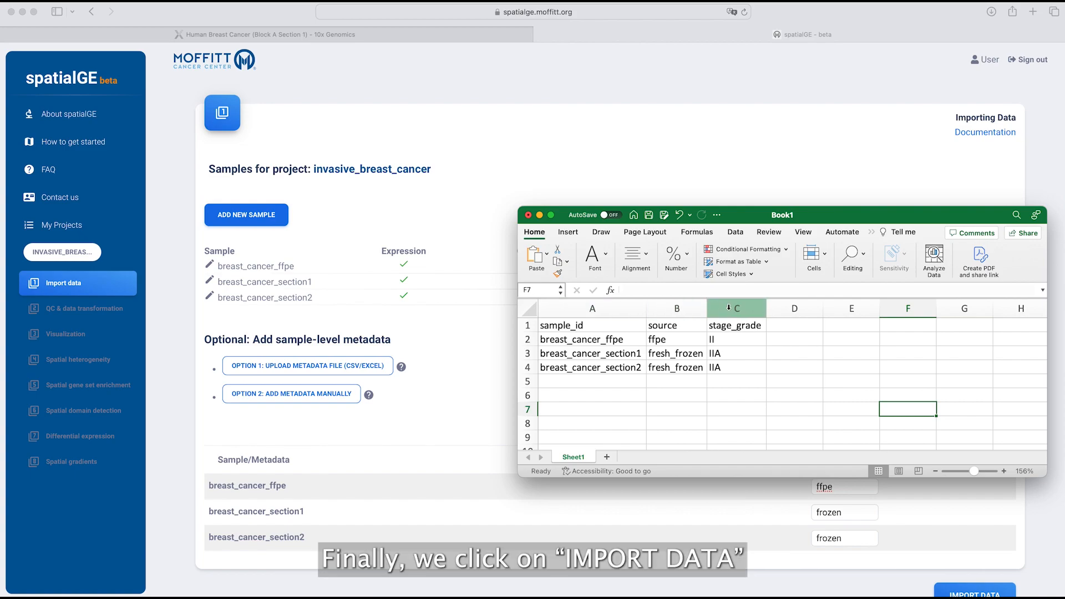
- Back on the spatialGE import page, submit IMPORT DATA for all three samples
left_click(754, 165)
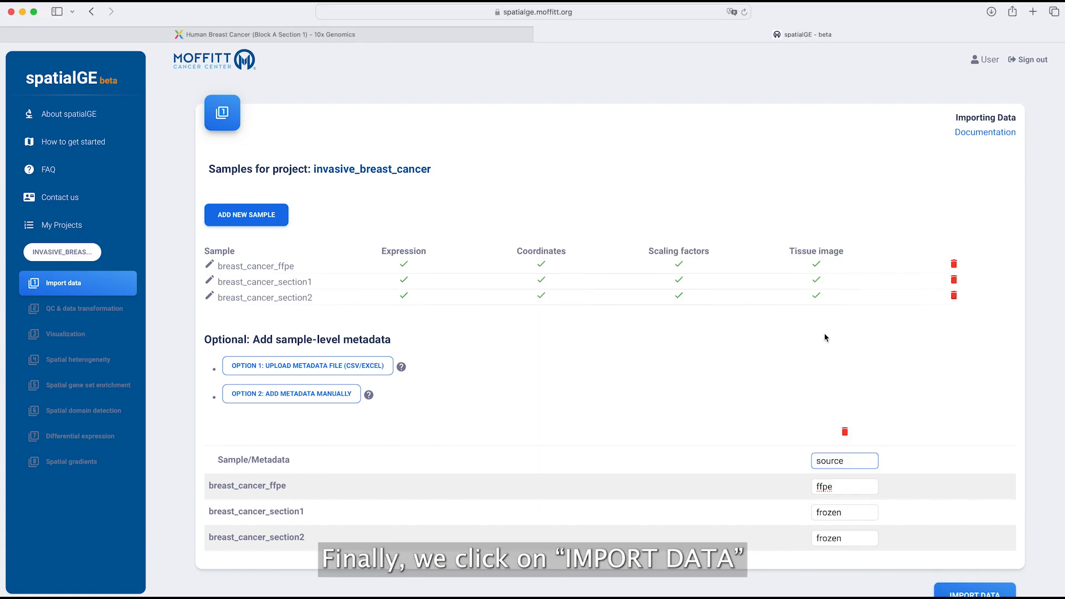
scroll(964, 563, "down", 1)
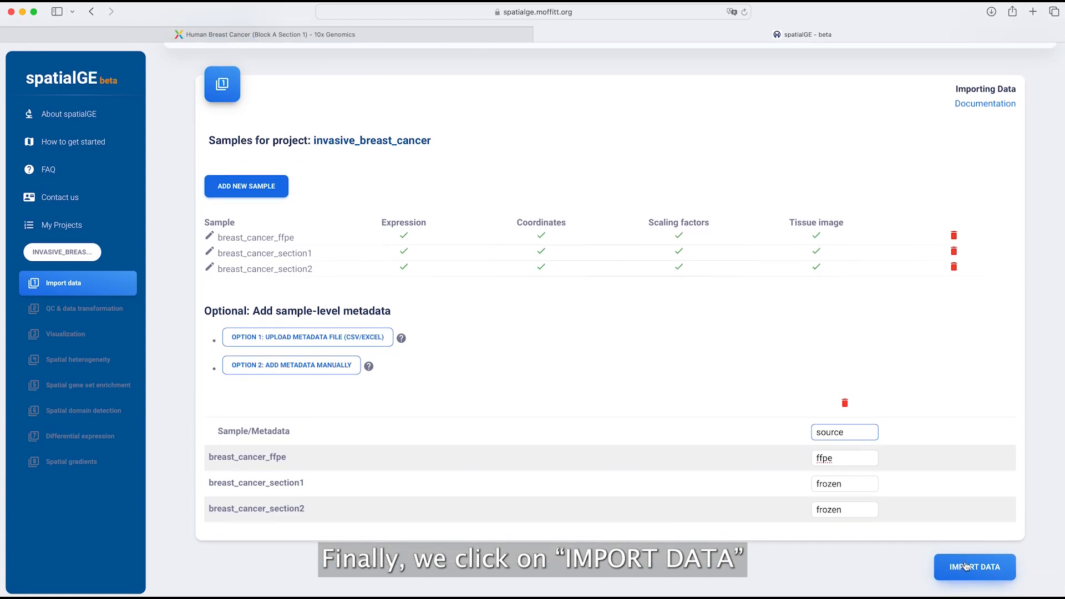
left_click(965, 565)
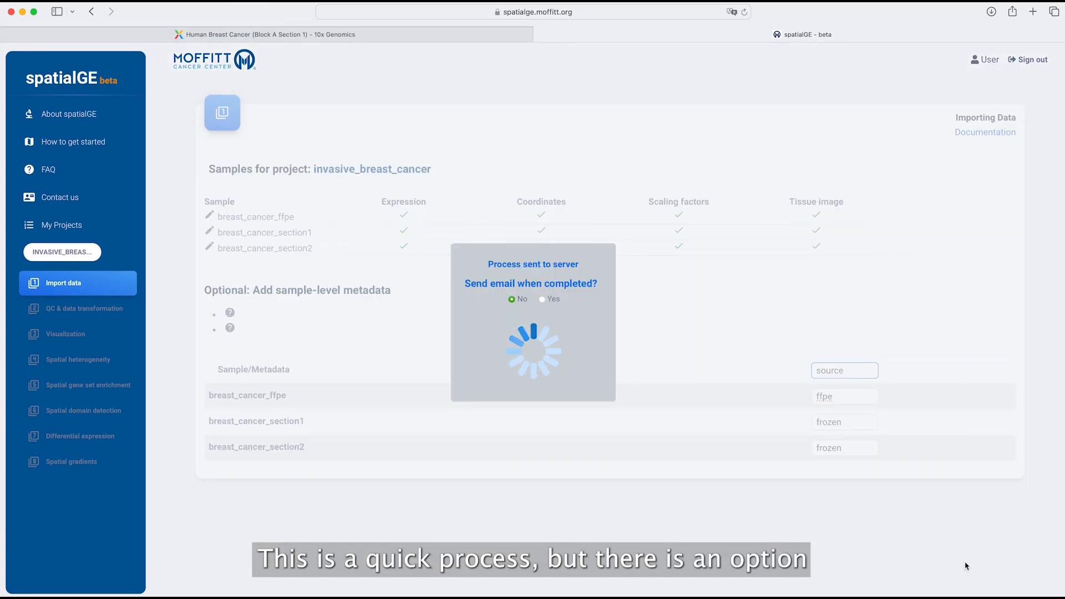